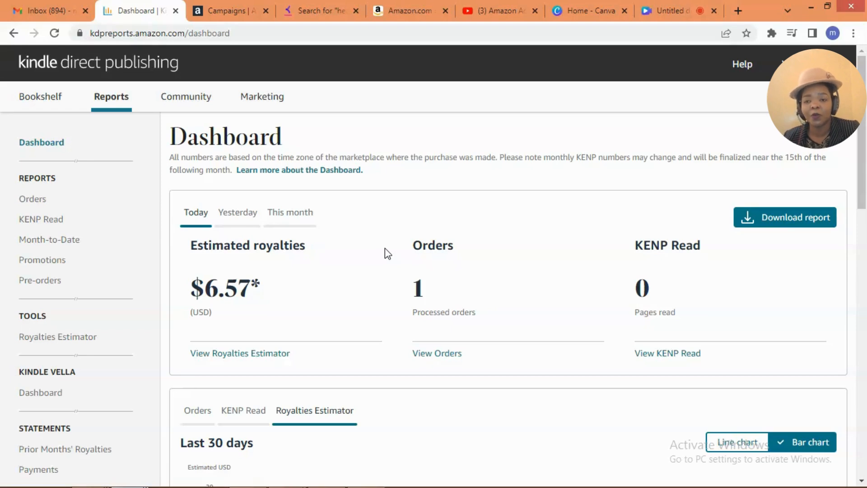
Step: Open the Amazon Ads console for the Amazon.com marketplace from the KDP marketing resources
{"action": "left_click", "coordinate": [36, 99]}
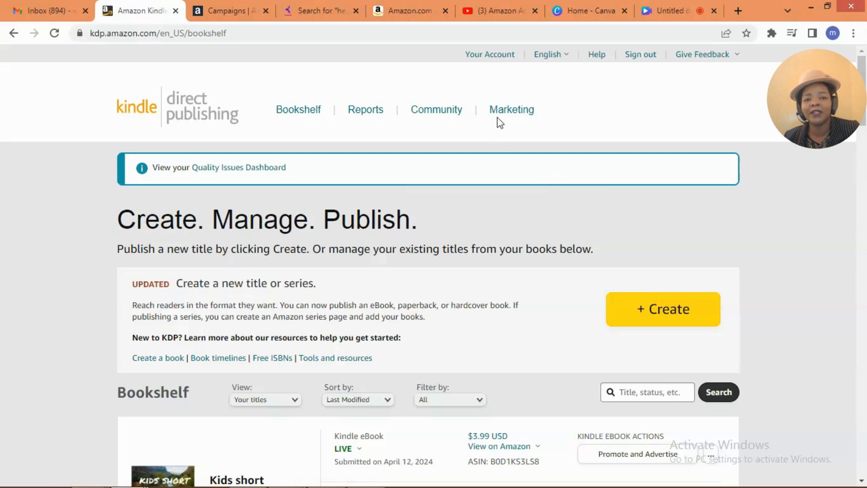
{"action": "left_click", "coordinate": [513, 115]}
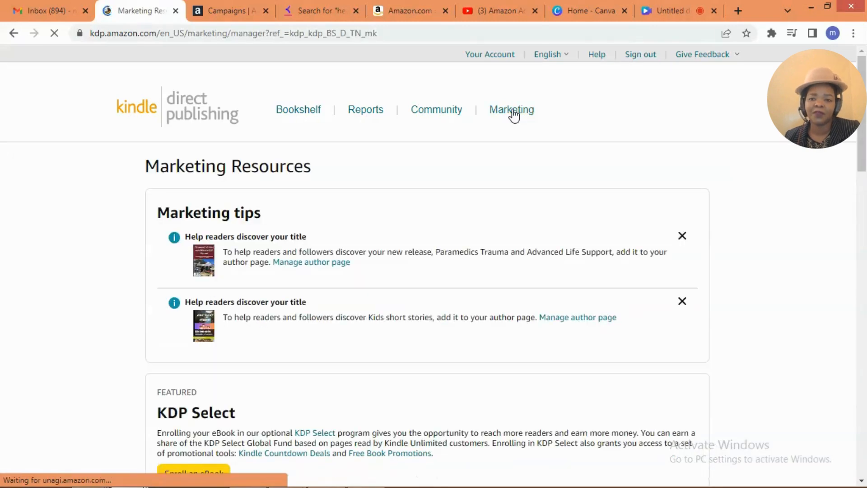
{"action": "left_click_drag", "start_coordinate": [861, 163], "coordinate": [864, 252]}
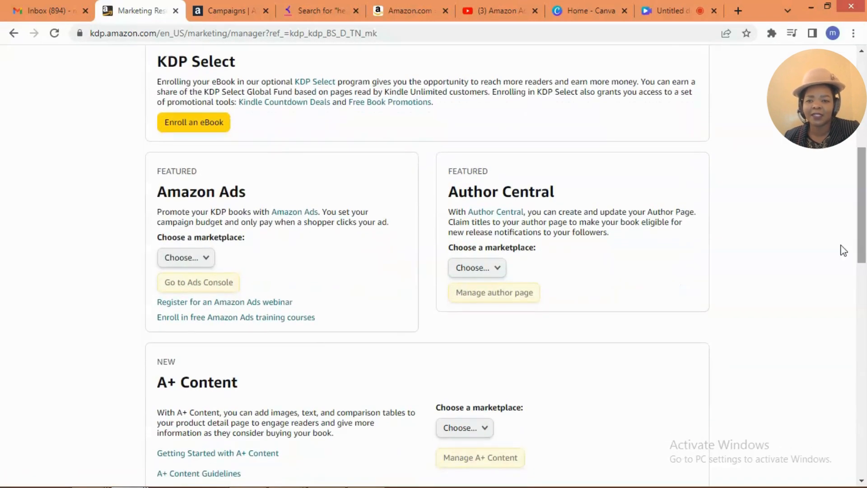
{"action": "left_click", "coordinate": [208, 260]}
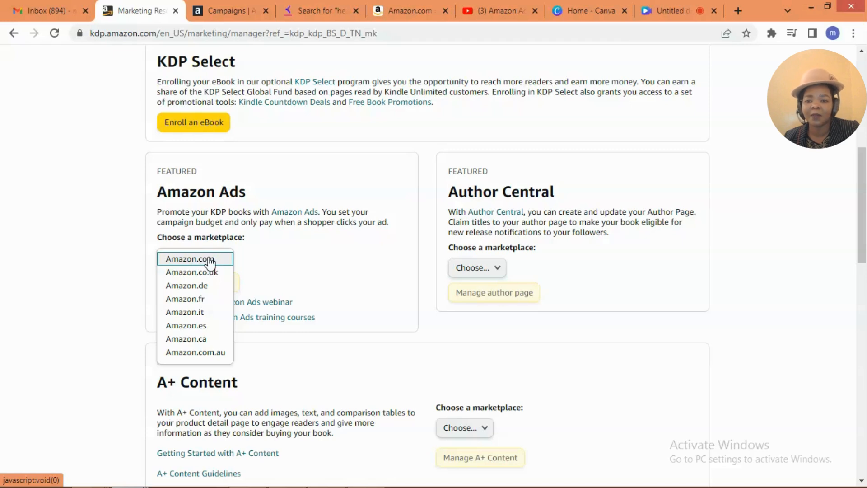
{"action": "left_click", "coordinate": [210, 260]}
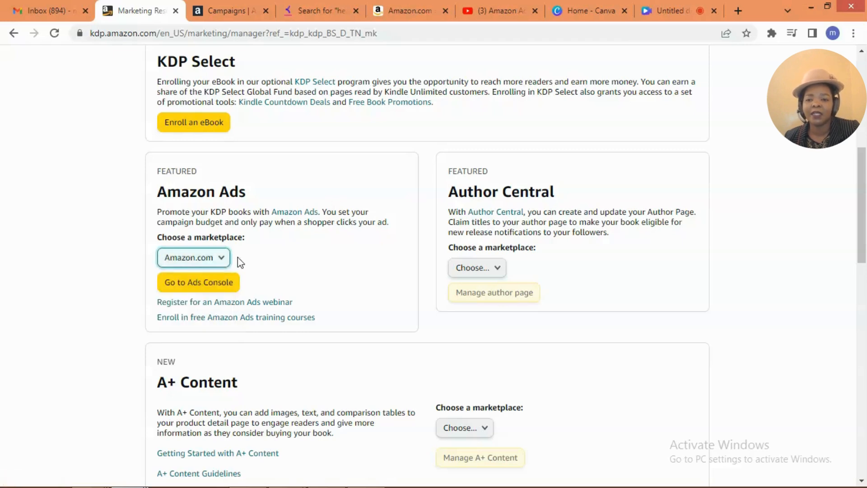
{"action": "left_click", "coordinate": [191, 283]}
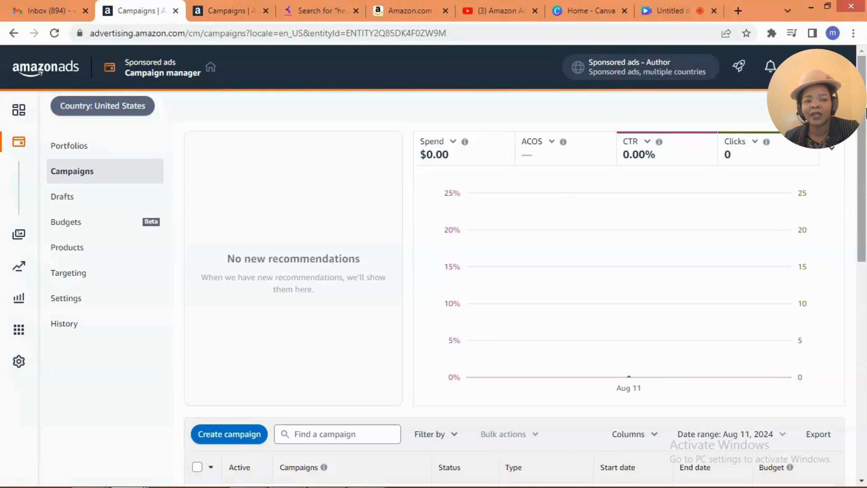
Step: Review the existing campaigns, checking their status, targeting type, dates and budgets through to the end of the list
{"action": "left_click_drag", "start_coordinate": [862, 132], "coordinate": [865, 262]}
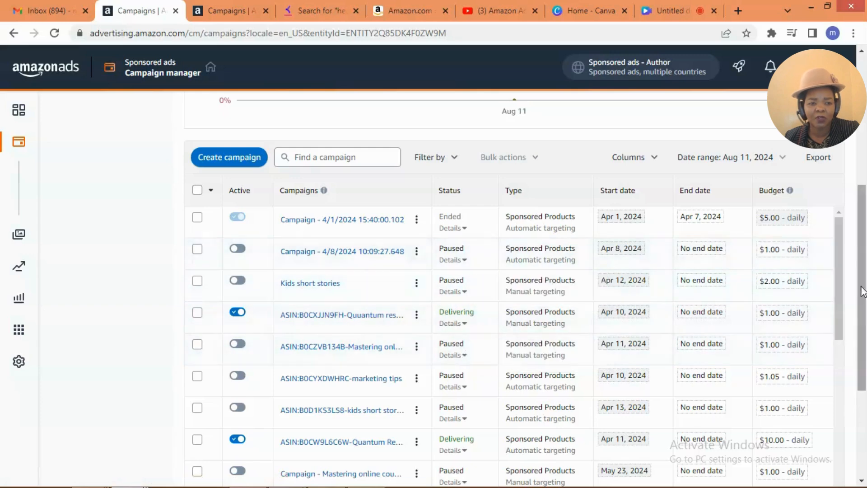
{"action": "left_click_drag", "start_coordinate": [863, 292], "coordinate": [865, 354]}
{"action": "left_click", "coordinate": [839, 382]}
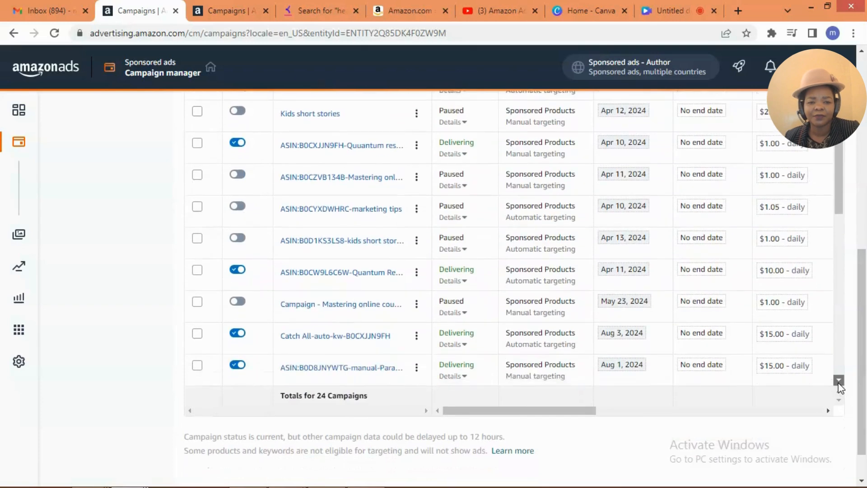
{"action": "left_click", "coordinate": [839, 382]}
{"action": "left_click", "coordinate": [839, 382]}
{"action": "left_click", "coordinate": [839, 382]}
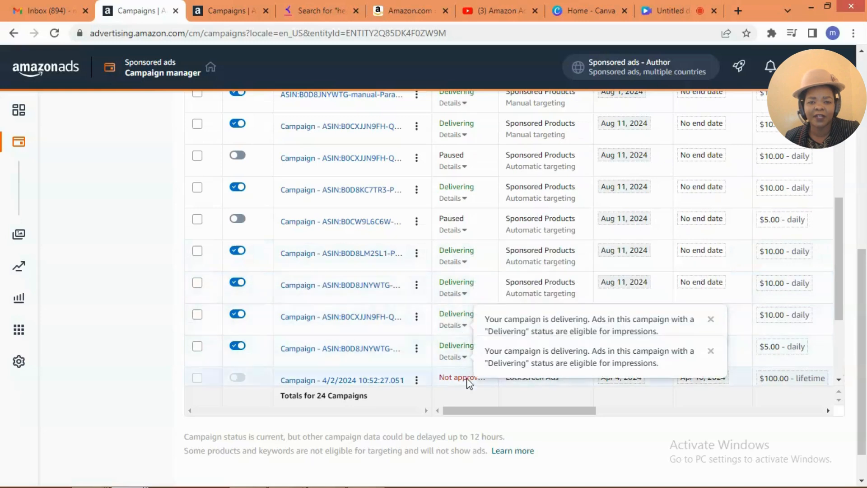
{"action": "left_click", "coordinate": [839, 382]}
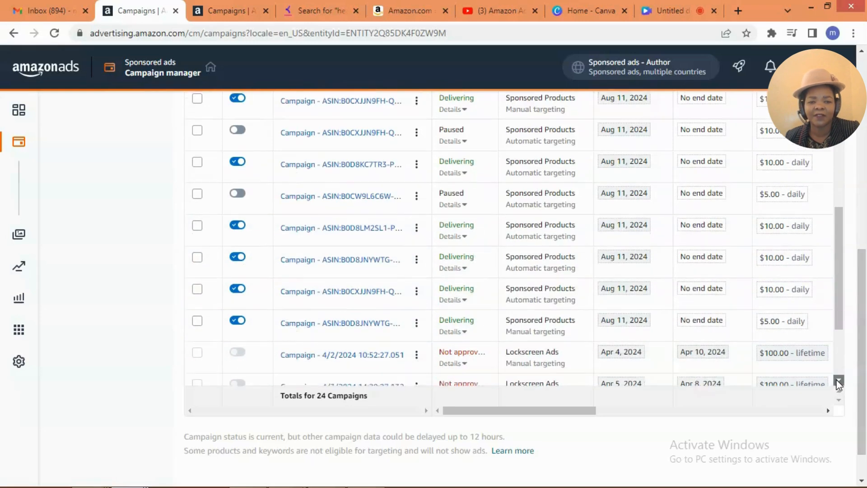
{"action": "left_click", "coordinate": [839, 382]}
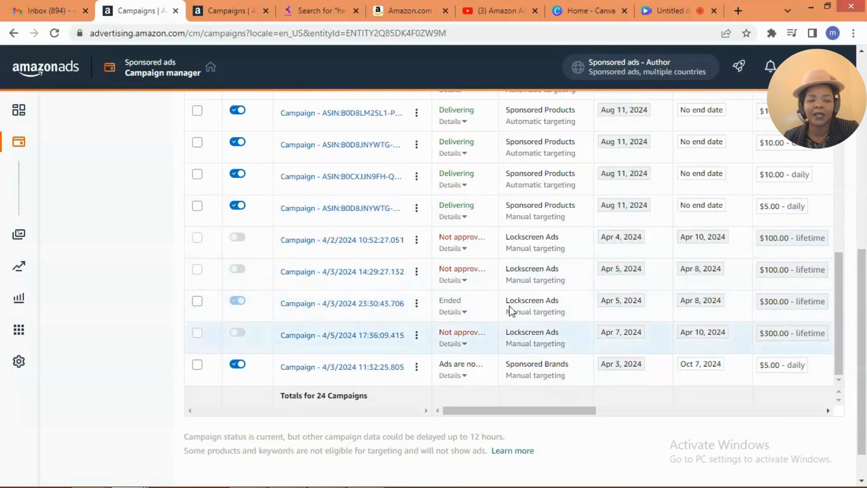
{"action": "left_click_drag", "start_coordinate": [860, 270], "coordinate": [865, 82]}
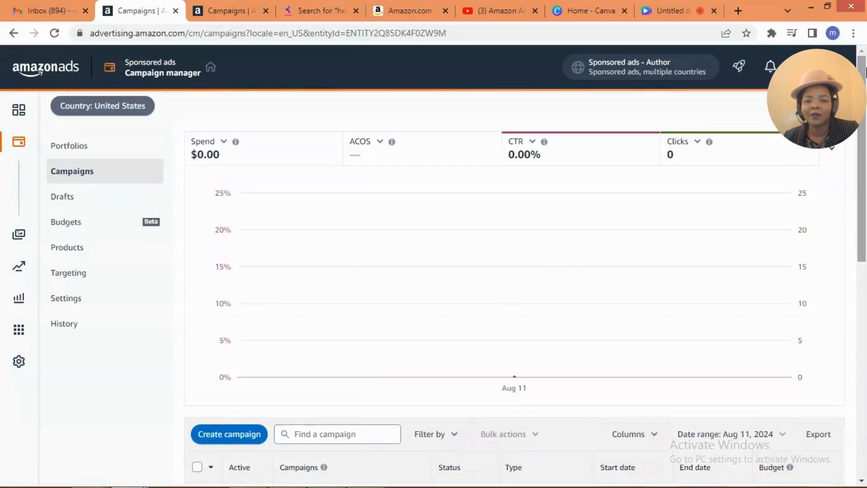
Step: Create a new campaign of the Sponsored Products type
{"action": "left_click", "coordinate": [219, 436]}
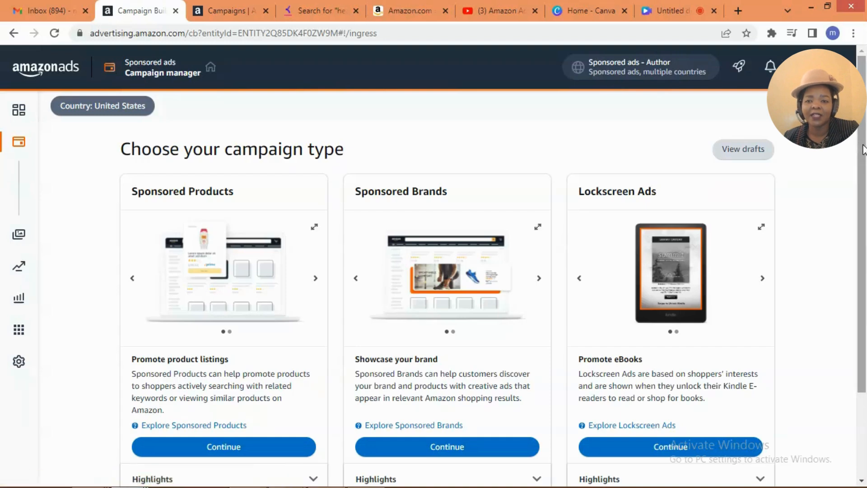
{"action": "scroll", "coordinate": [863, 149], "scroll_direction": "down", "scroll_amount": 1}
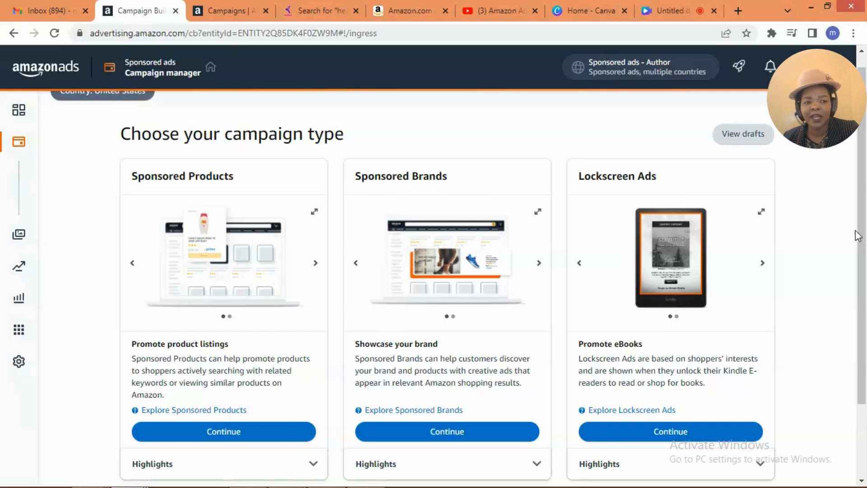
{"action": "scroll", "coordinate": [853, 236], "scroll_direction": "down", "scroll_amount": 1}
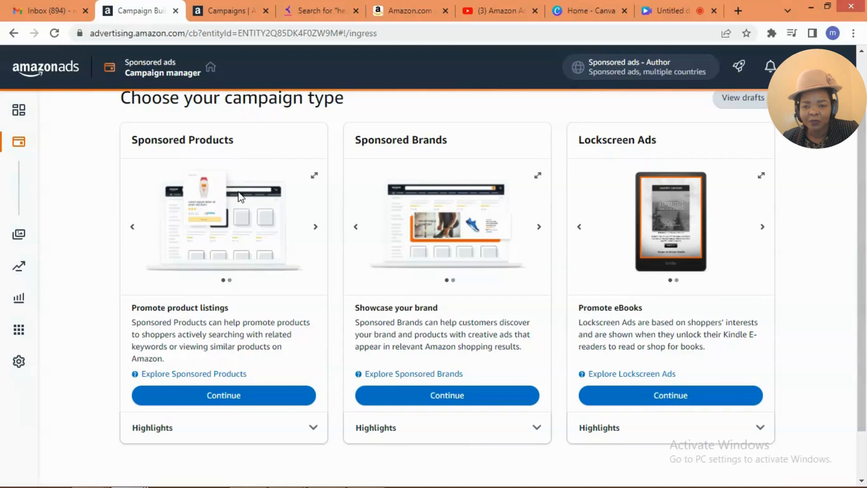
{"action": "left_click", "coordinate": [242, 402]}
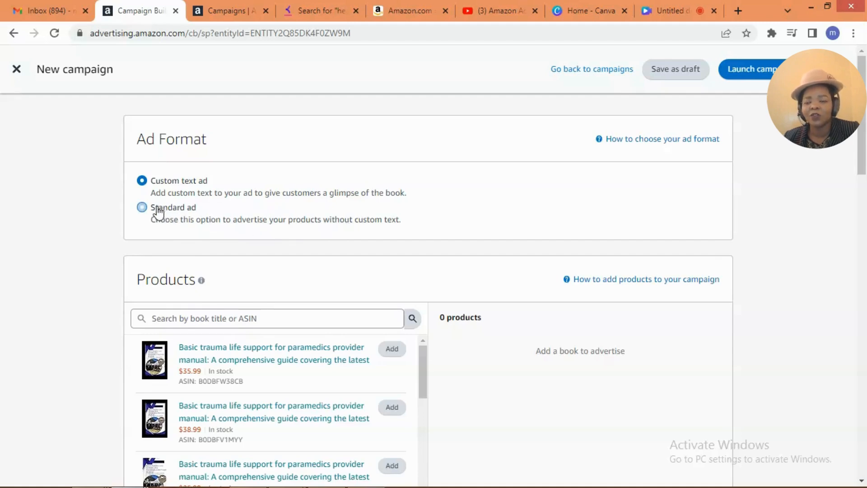
Step: Set the new campaign's ad format to Standard ad
{"action": "left_click", "coordinate": [142, 208]}
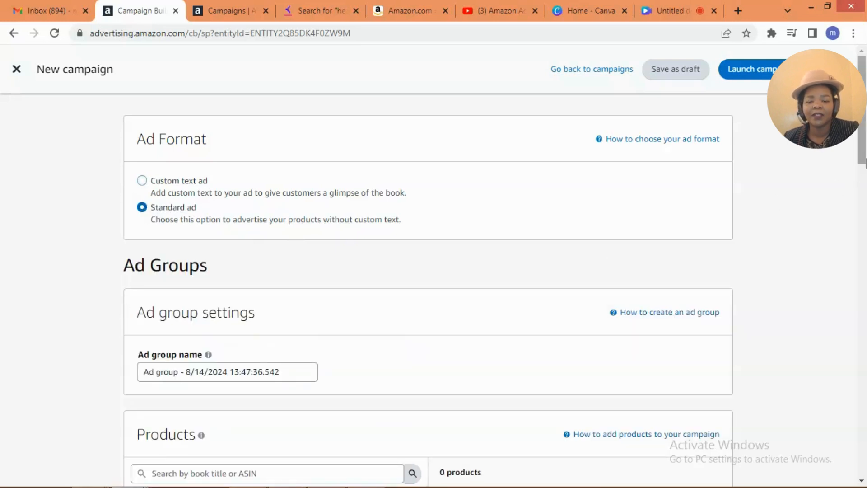
{"action": "left_click_drag", "start_coordinate": [865, 162], "coordinate": [865, 205]}
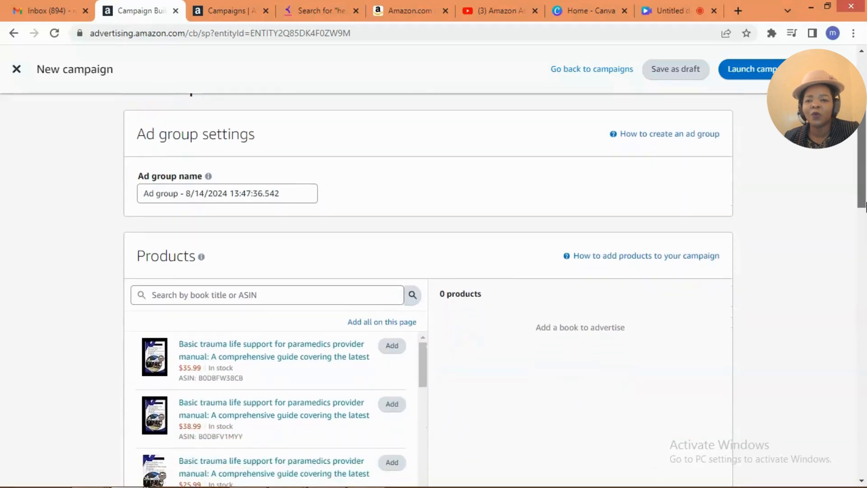
{"action": "left_click", "coordinate": [288, 194]}
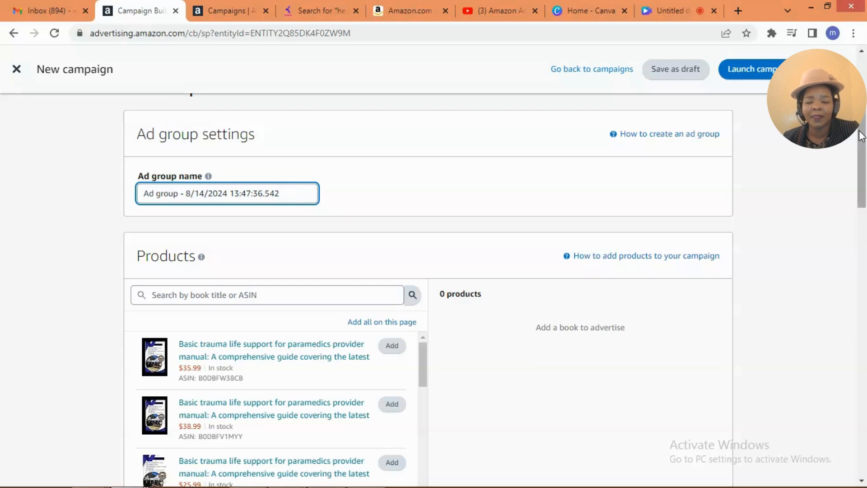
{"action": "left_click_drag", "start_coordinate": [865, 136], "coordinate": [865, 155]}
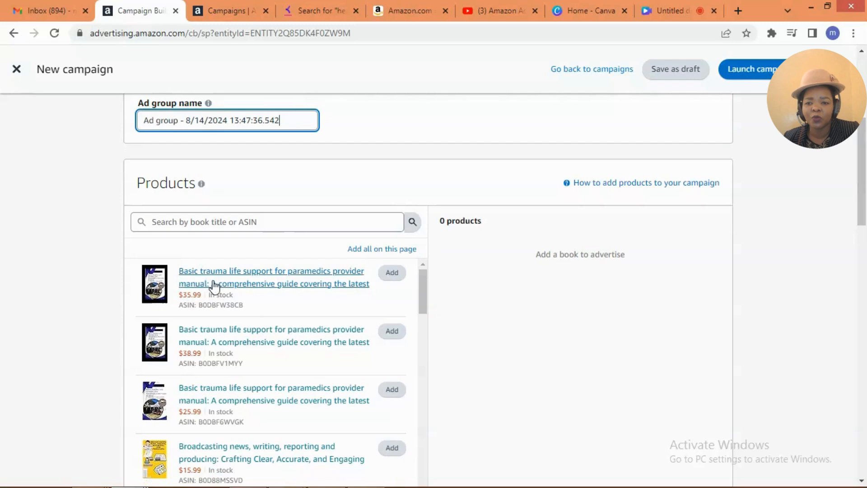
Step: Add the $35.99 edition of "Basic trauma life support for paramedics provider manual" to the campaign's products
{"action": "left_click_drag", "start_coordinate": [421, 289], "coordinate": [459, 296]}
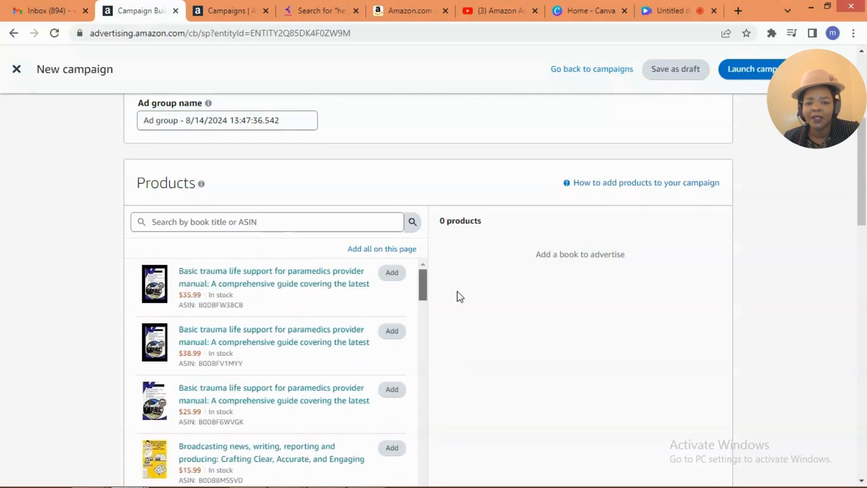
{"action": "left_click", "coordinate": [231, 281]}
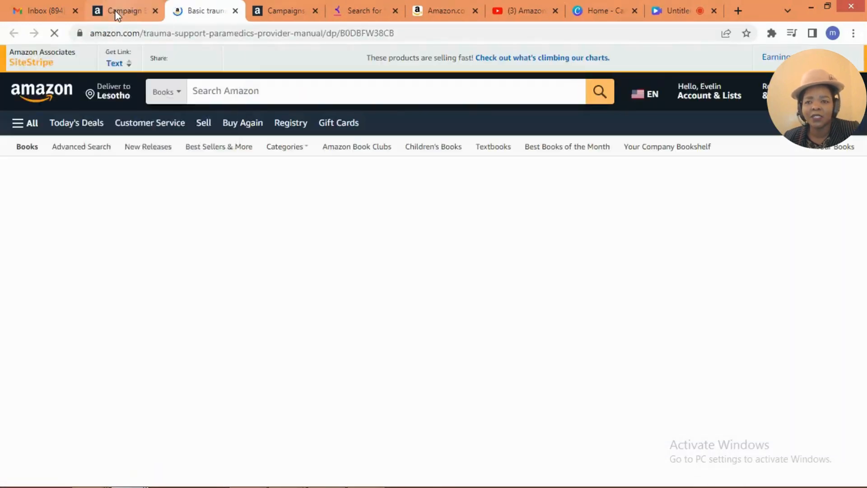
{"action": "left_click", "coordinate": [117, 11]}
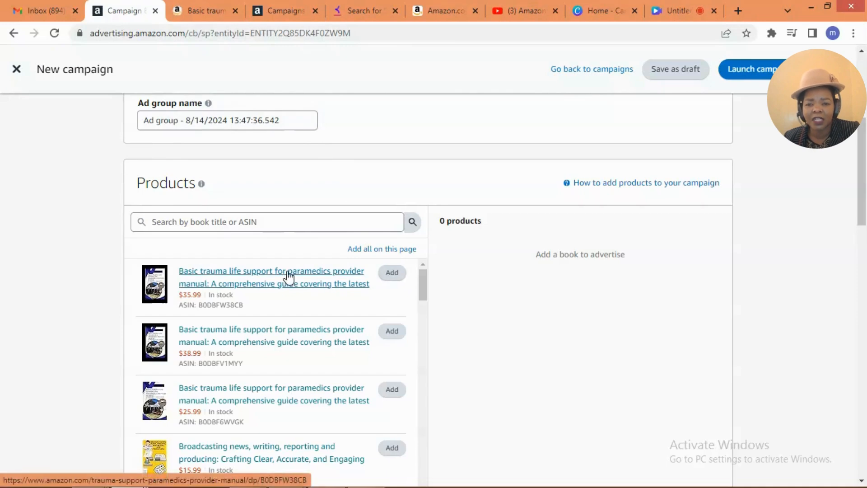
{"action": "left_click", "coordinate": [391, 273]}
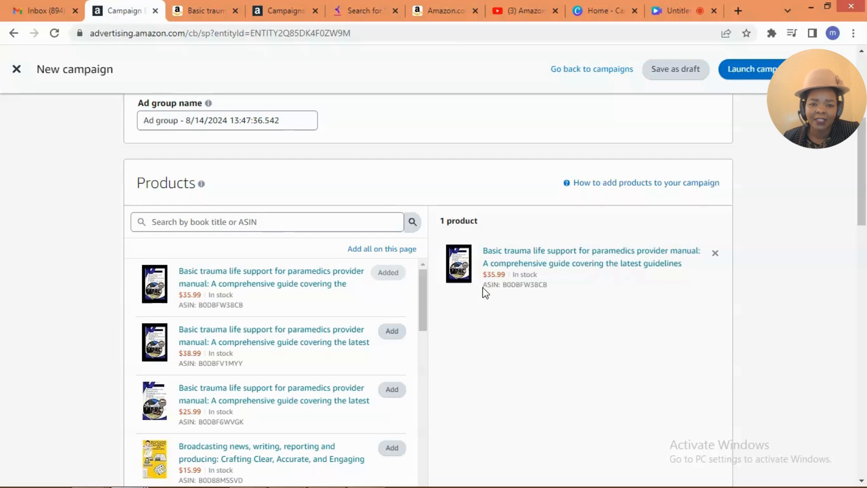
Step: Copy the added book's ASIN label and number, B0DBFW38CB
{"action": "left_click_drag", "start_coordinate": [481, 288], "coordinate": [573, 293]}
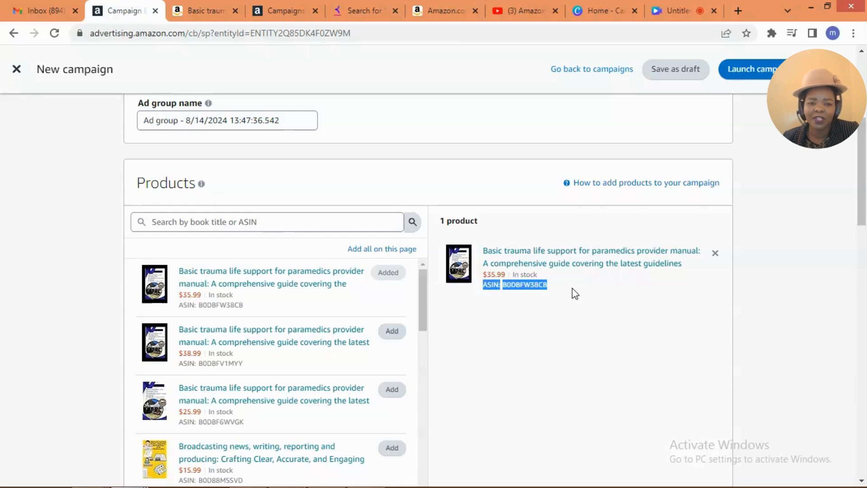
{"action": "right_click", "coordinate": [527, 284]}
{"action": "left_click", "coordinate": [537, 296]}
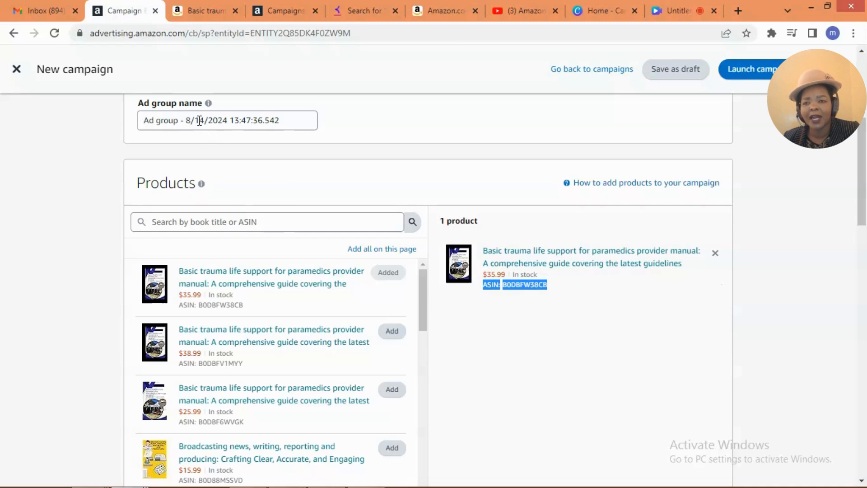
Step: Replace the date stamp in the ad group name with the copied ASIN so it reads "Ad group-ASIN:B0DBFW38CB-"
{"action": "left_click", "coordinate": [289, 121]}
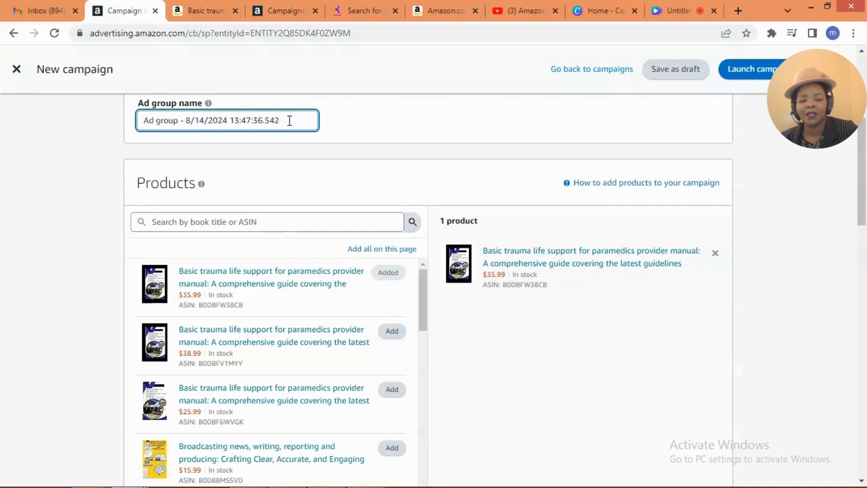
{"action": "key", "text": "BackSpace"}
{"action": "key", "text": "BackSpace"}
{"action": "key", "text": "BackSpace"}
{"action": "key", "text": "BackSpace"}
{"action": "key", "text": "BackSpace"}
{"action": "key", "text": "BackSpace"}
{"action": "key", "text": "BackSpace"}
{"action": "key", "text": "BackSpace"}
{"action": "key", "text": "BackSpace"}
{"action": "key", "text": "BackSpace"}
{"action": "key", "text": "BackSpace"}
{"action": "key", "text": "BackSpace"}
{"action": "key", "text": "BackSpace"}
{"action": "key", "text": "BackSpace"}
{"action": "key", "text": "BackSpace"}
{"action": "key", "text": "BackSpace"}
{"action": "key", "text": "BackSpace"}
{"action": "key", "text": "BackSpace"}
{"action": "key", "text": "BackSpace"}
{"action": "key", "text": "BackSpace"}
{"action": "key", "text": "BackSpace"}
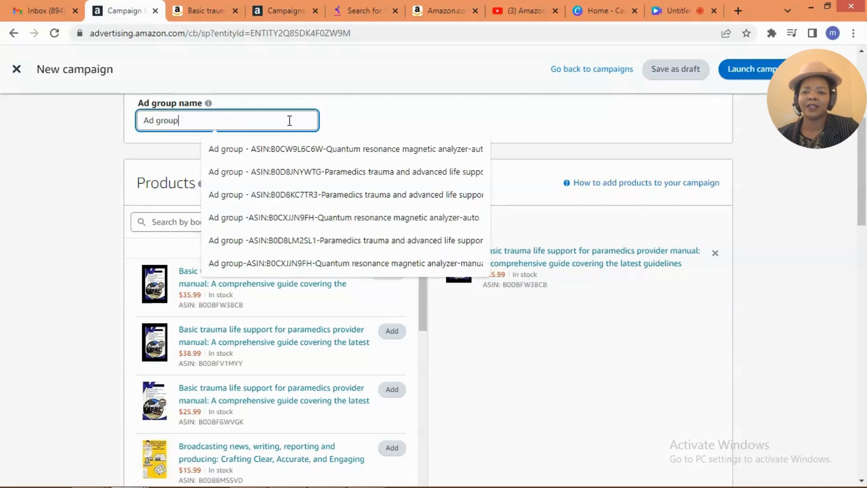
{"action": "type", "text": "-"}
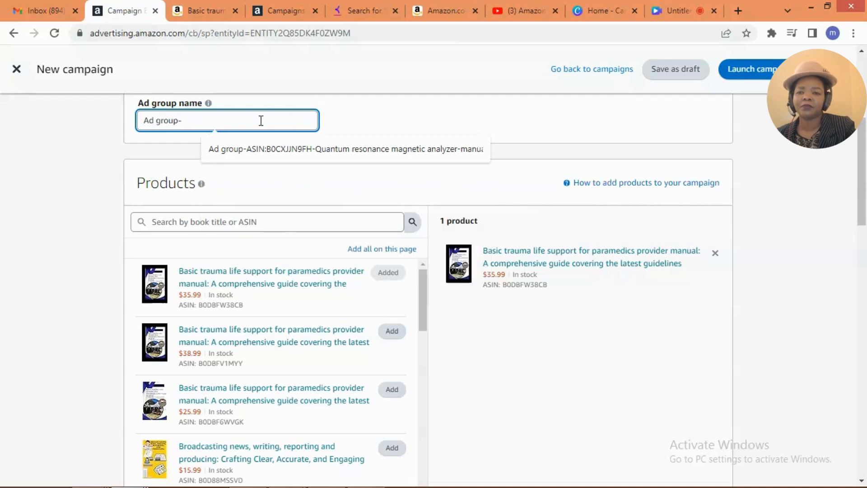
{"action": "right_click", "coordinate": [198, 123]}
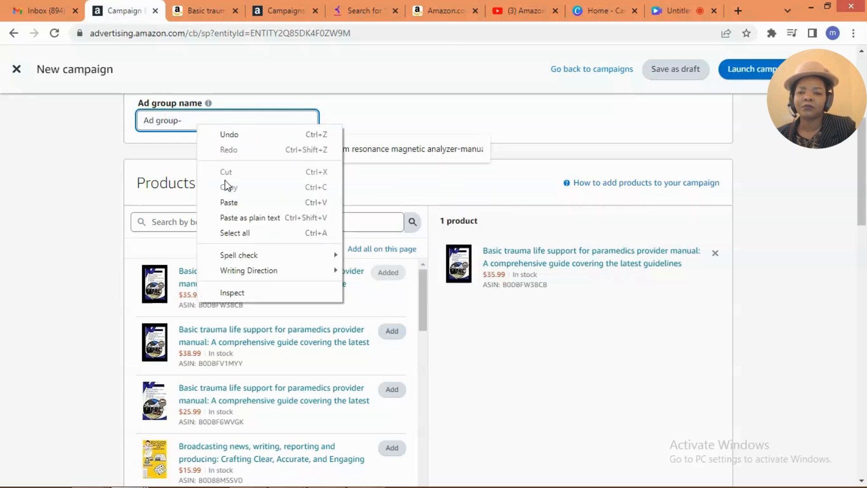
{"action": "left_click", "coordinate": [233, 204]}
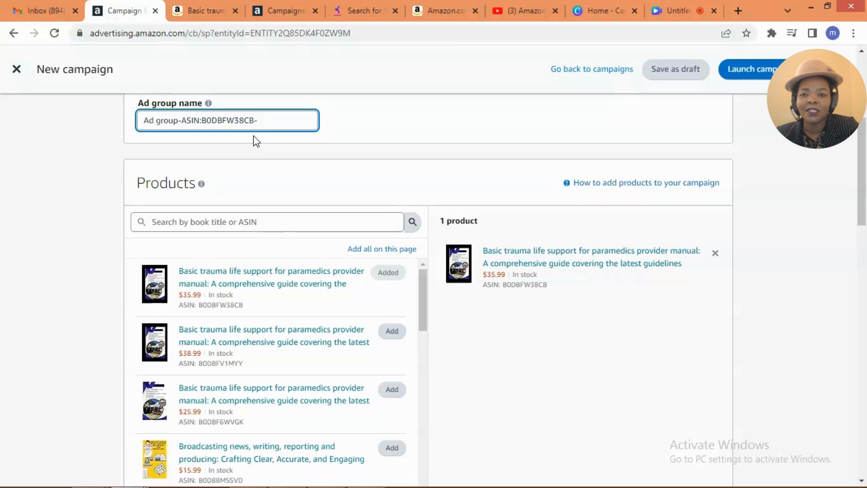
Step: Append "bASIC TRAUMA LIFE SUPPORT FOR PARAMEDICS PROVIDER MANUAL-AUTO" to the end of the ad group name
{"action": "type", "text": "bASIC"}
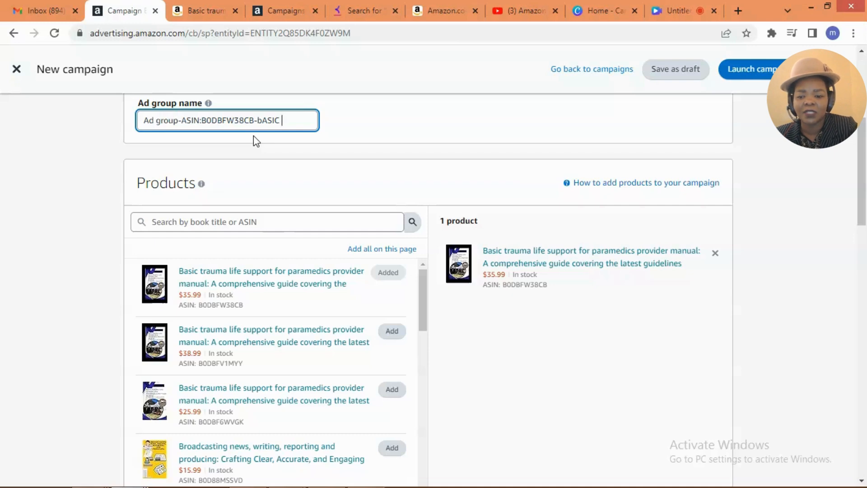
{"action": "type", "text": "TRU"}
{"action": "key", "text": "BackSpace"}
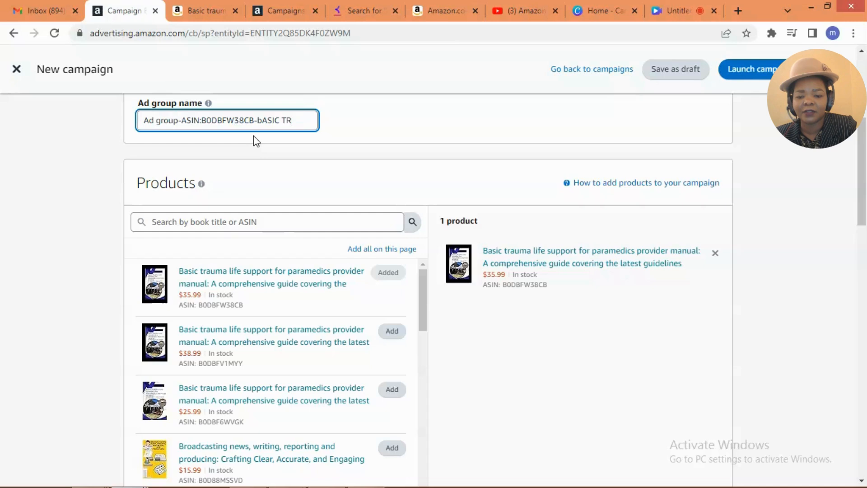
{"action": "type", "text": "AUMA"}
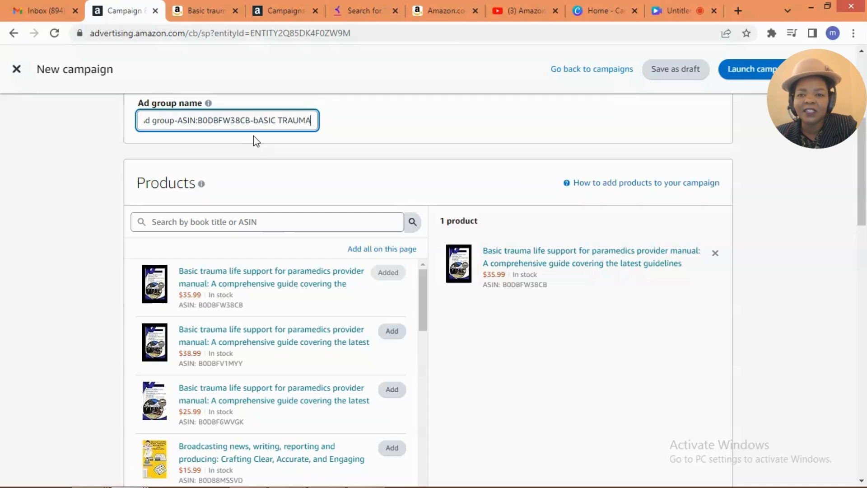
{"action": "type", "text": " LIFE"}
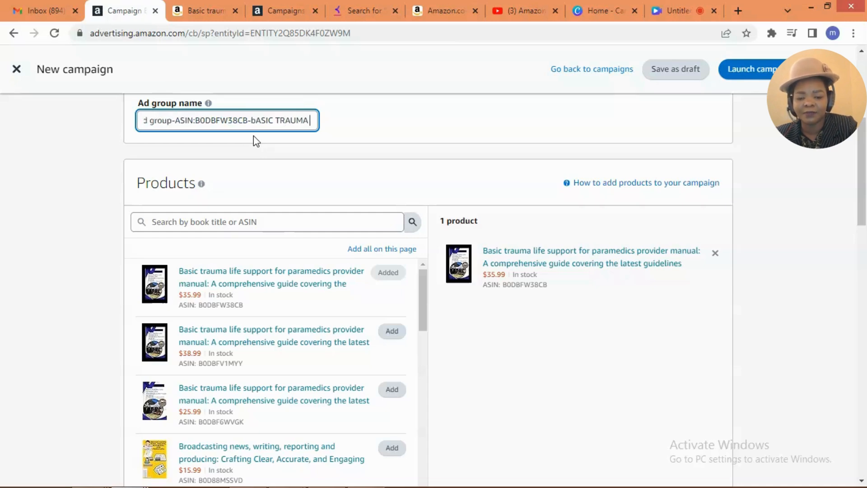
{"action": "type", "text": " SUP"}
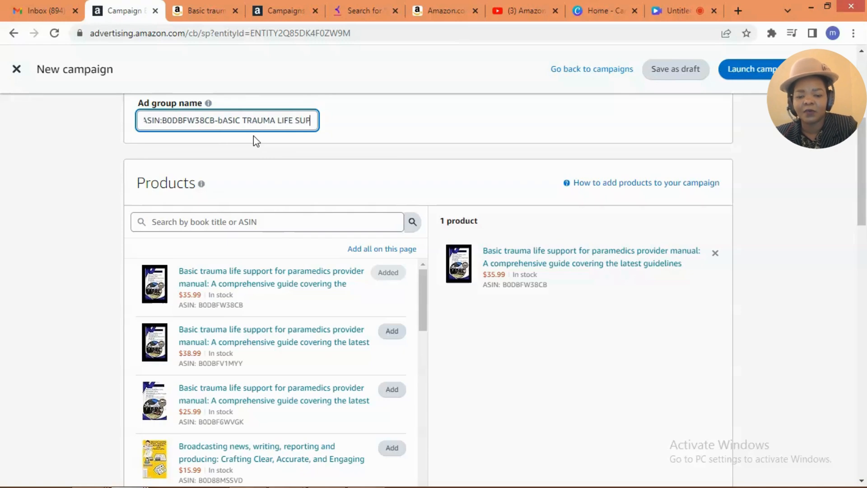
{"action": "type", "text": "PORT"}
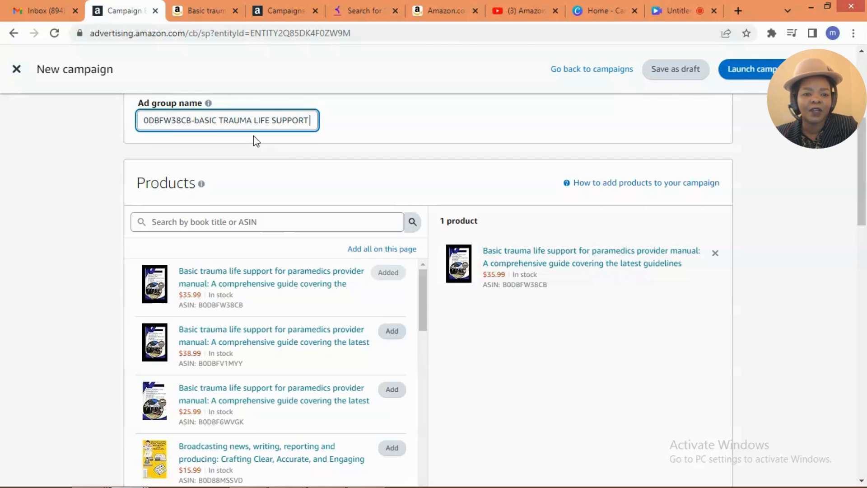
{"action": "type", "text": " FOR"}
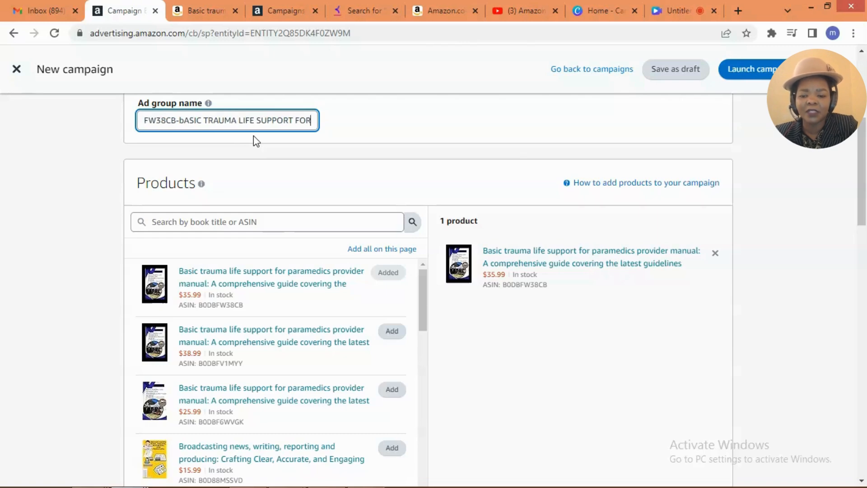
{"action": "type", "text": " PARAMEDICS"}
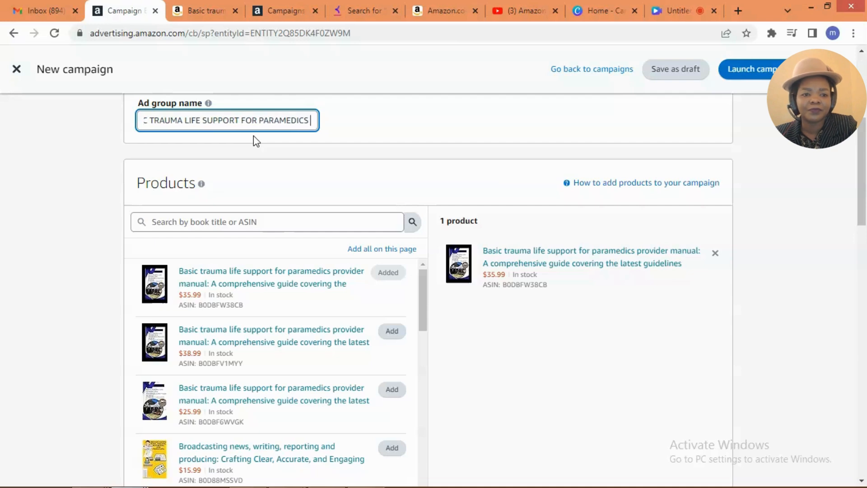
{"action": "type", "text": " PR"}
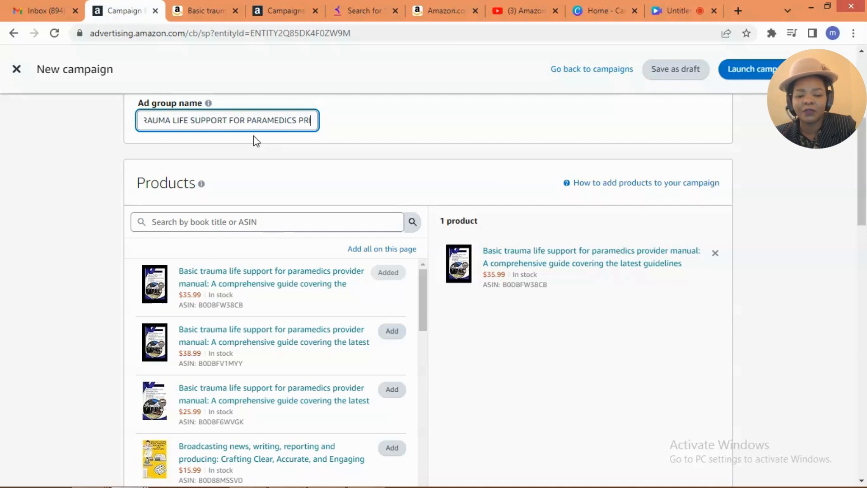
{"action": "type", "text": "OVIDER"}
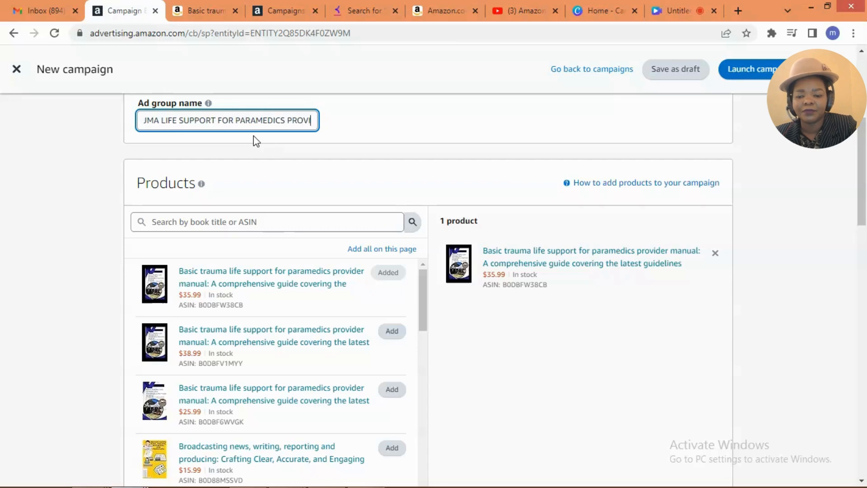
{"action": "type", "text": " MAN"}
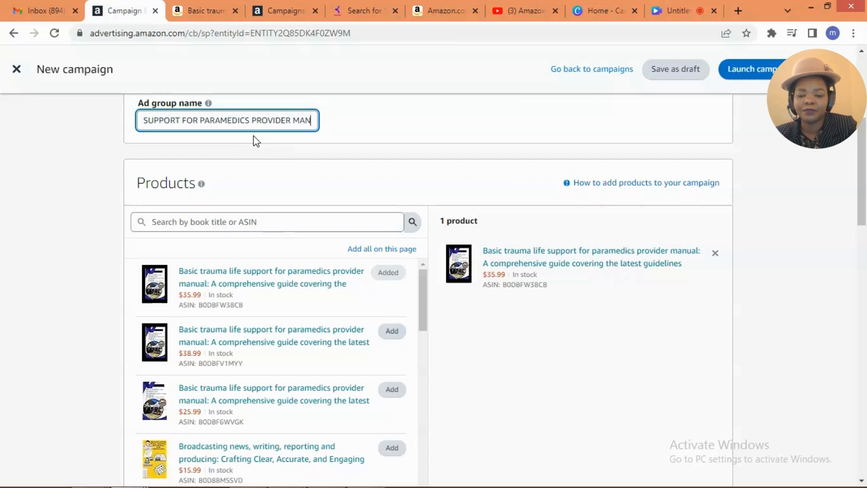
{"action": "type", "text": "UAL-"}
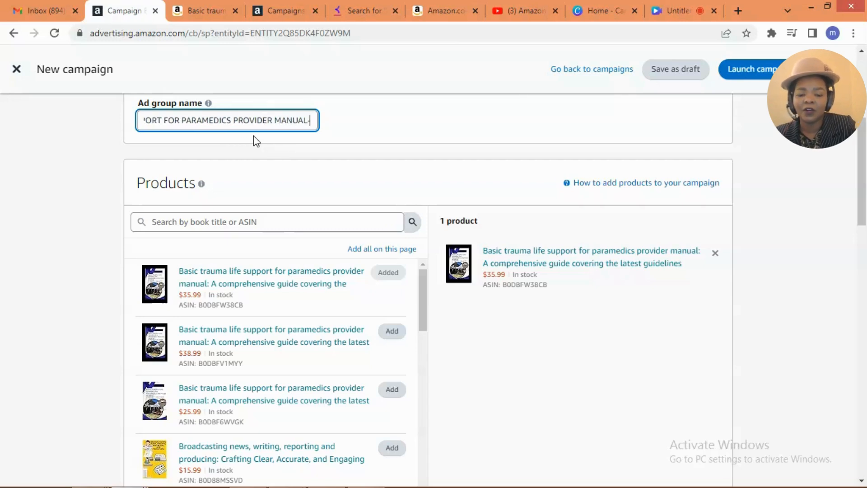
{"action": "type", "text": "AUTO"}
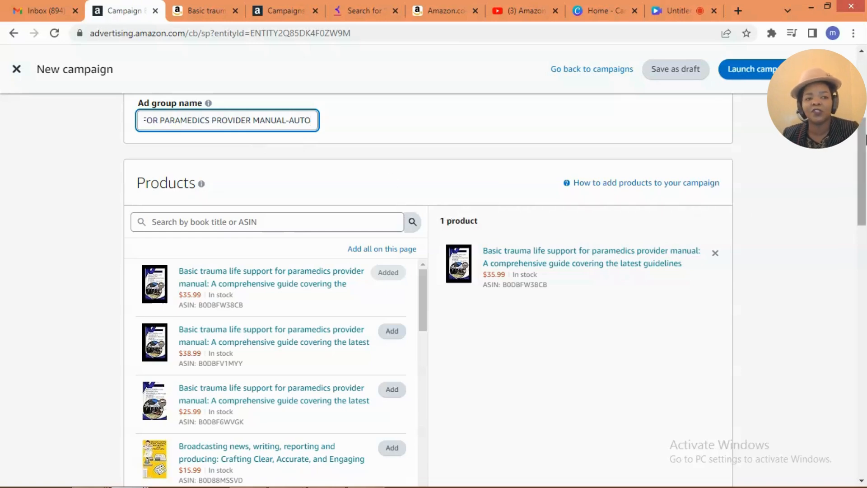
Step: Switch the automatic targeting bids from a default bid to bids by targeting group
{"action": "left_click_drag", "start_coordinate": [862, 152], "coordinate": [866, 244]}
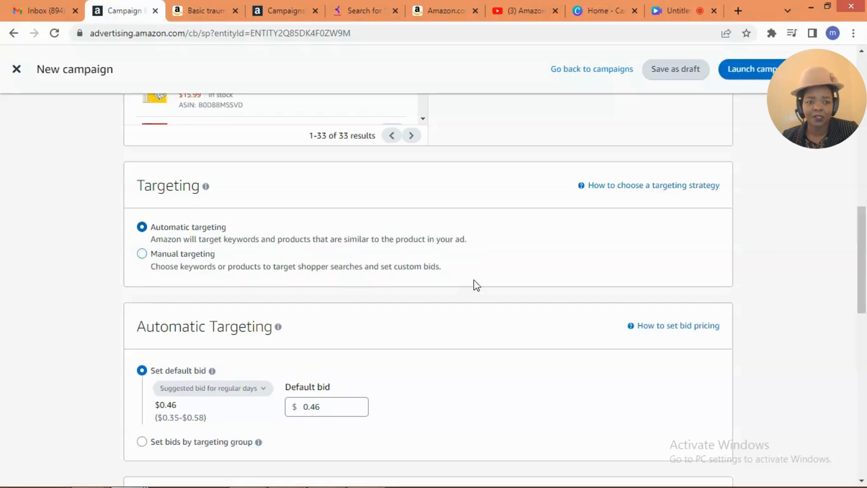
{"action": "left_click_drag", "start_coordinate": [862, 244], "coordinate": [866, 284]}
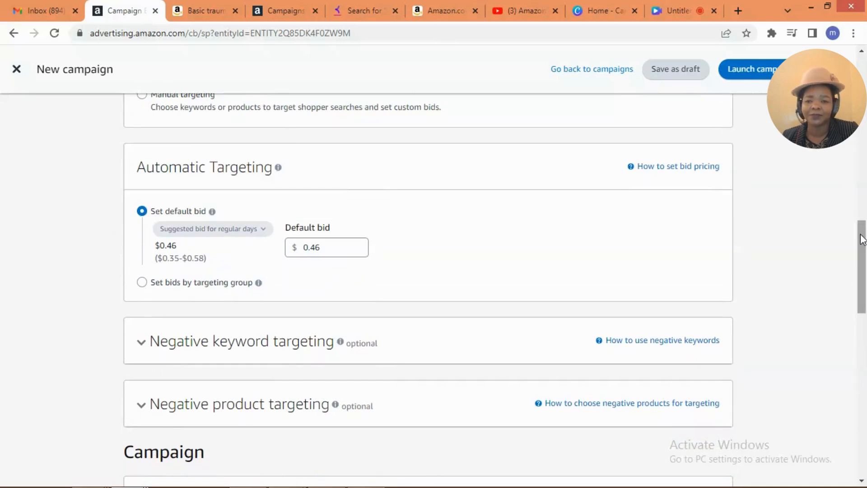
{"action": "left_click_drag", "start_coordinate": [863, 241], "coordinate": [864, 245]}
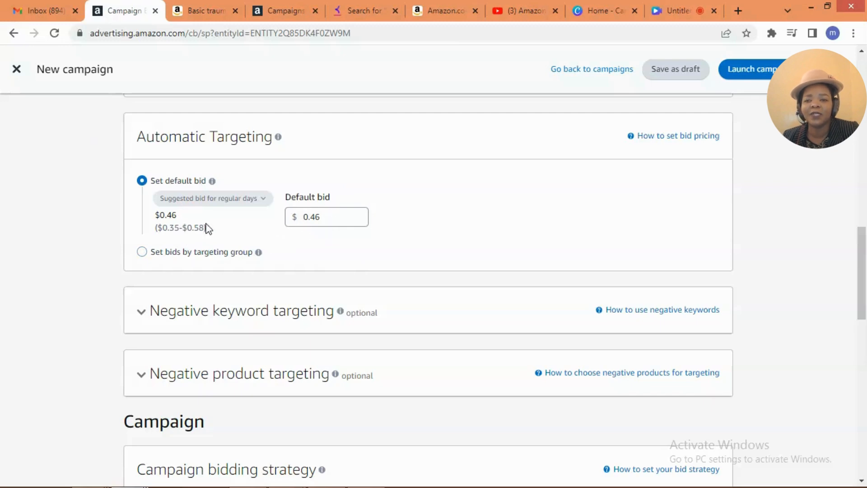
{"action": "left_click", "coordinate": [142, 252]}
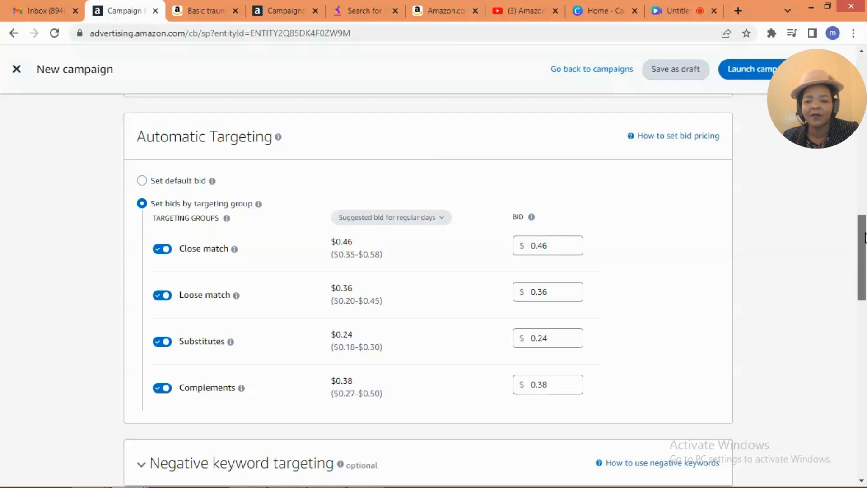
Step: Turn off the Loose match, Substitutes and Complements targeting groups, keeping only Close match
{"action": "mouse_move", "coordinate": [865, 237]}
{"action": "left_mouse_down"}
{"action": "mouse_move", "coordinate": [865, 252]}
{"action": "mouse_move", "coordinate": [866, 246]}
{"action": "left_mouse_up"}
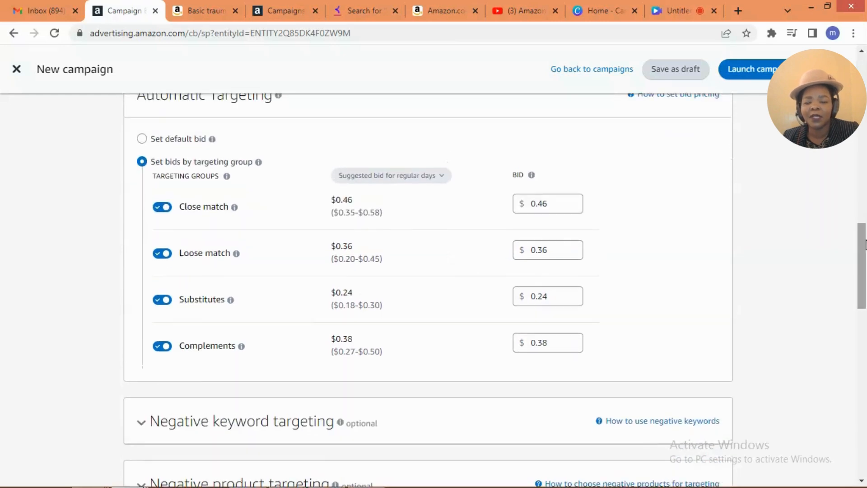
{"action": "left_click", "coordinate": [165, 255]}
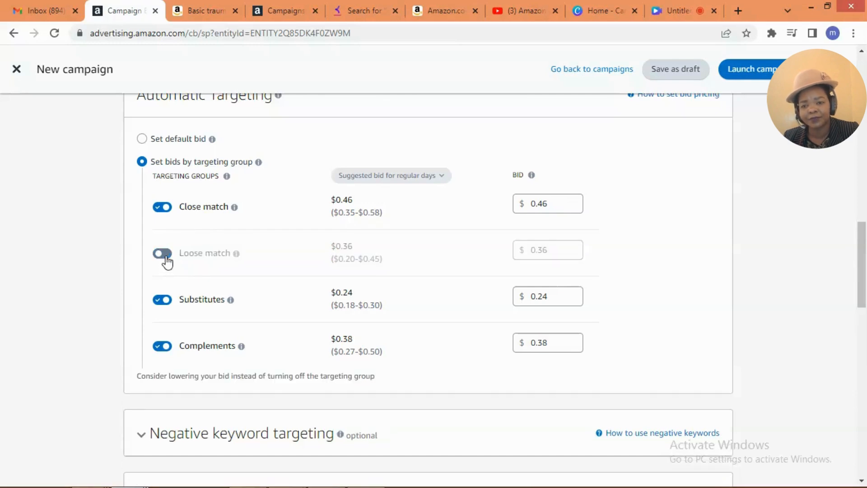
{"action": "left_click", "coordinate": [167, 301]}
{"action": "left_click", "coordinate": [168, 347]}
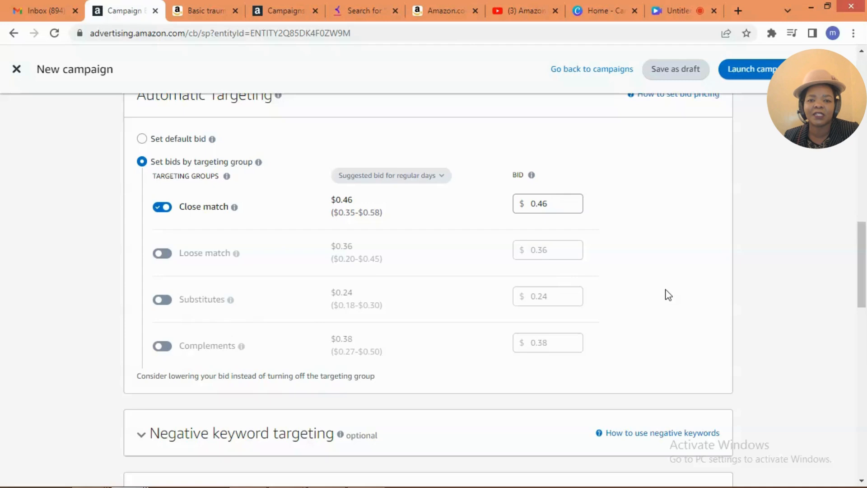
Step: Set the campaign bidding strategy to Fixed bids
{"action": "left_click_drag", "start_coordinate": [865, 257], "coordinate": [866, 312]}
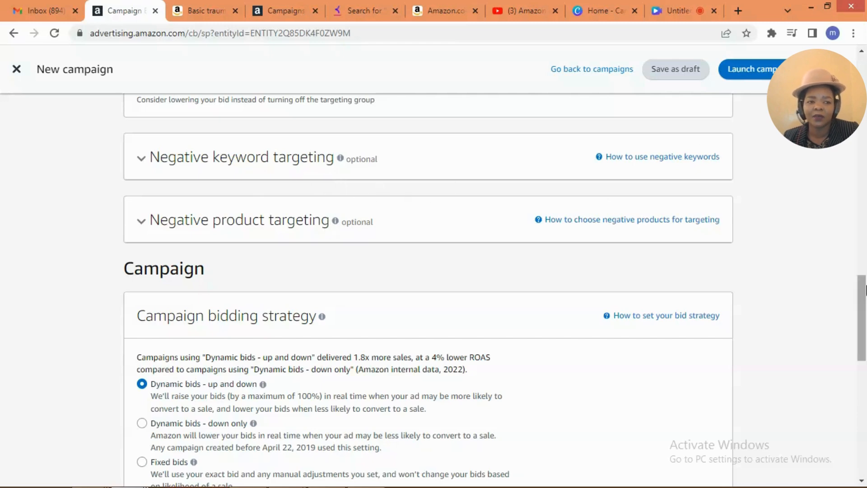
{"action": "scroll", "coordinate": [864, 307], "scroll_direction": "down", "scroll_amount": 4}
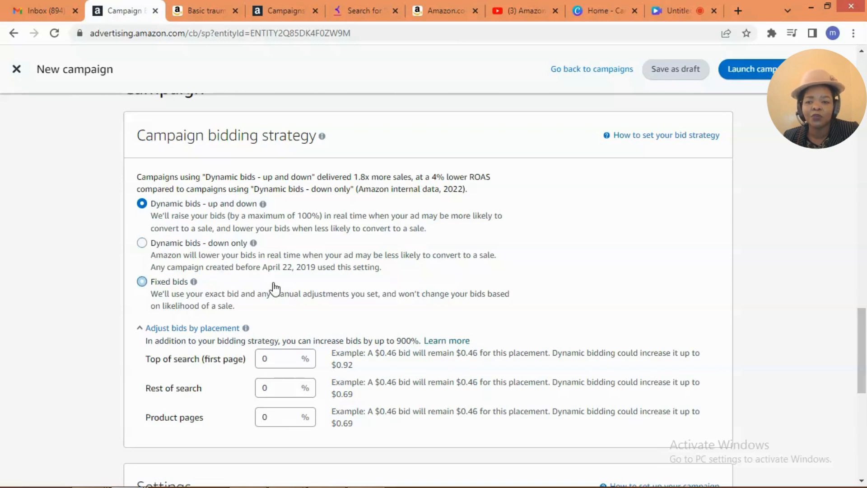
{"action": "left_click", "coordinate": [143, 282]}
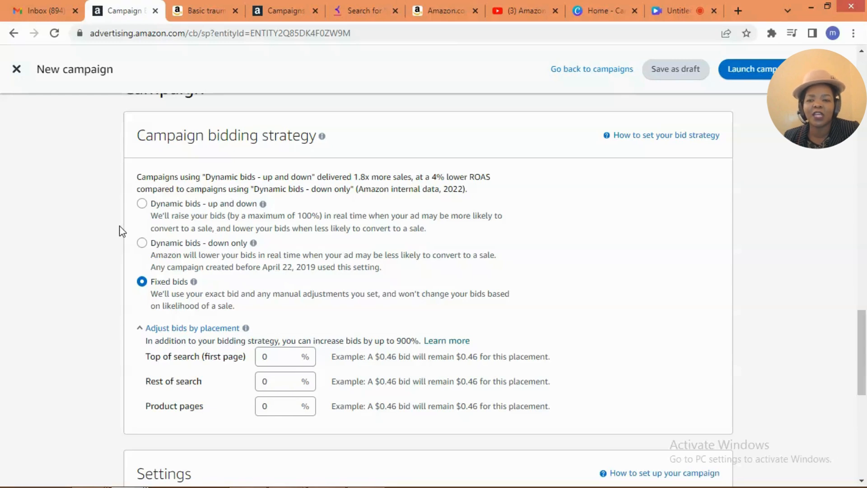
{"action": "left_click", "coordinate": [143, 205]}
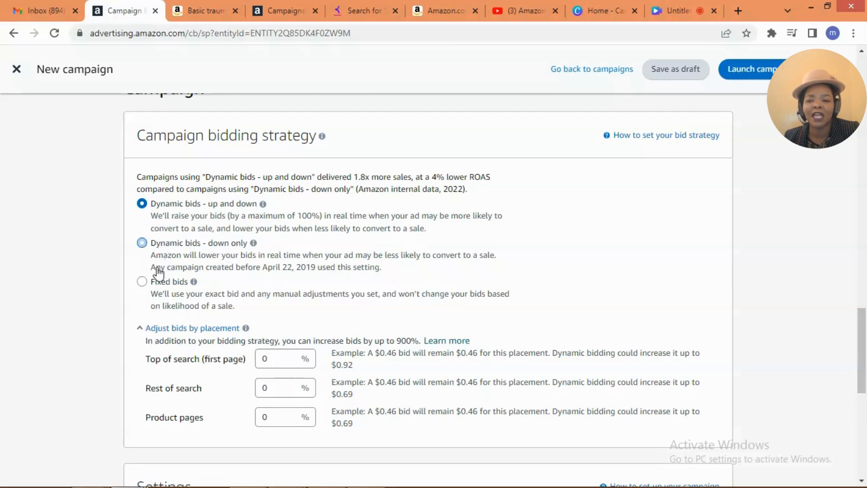
{"action": "left_click", "coordinate": [143, 283]}
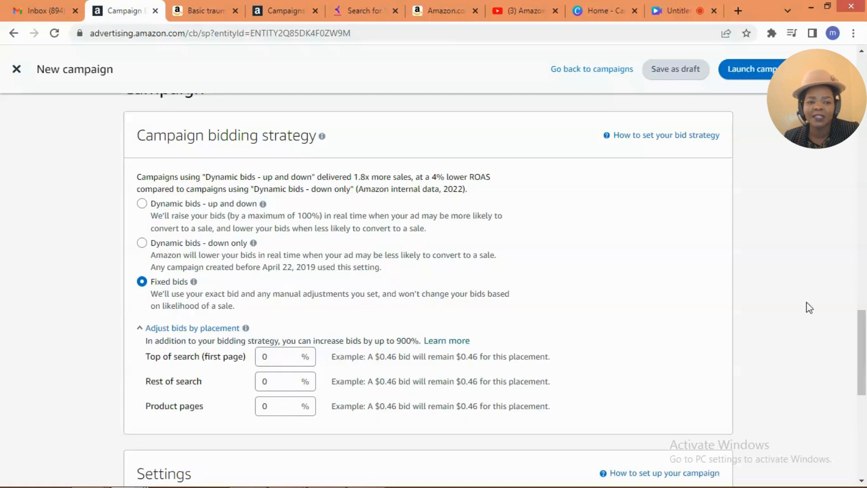
Step: Copy the part of the ad group name that follows "Ad group", from "-ASIN:B0DBFW38CB" through "MANUAL-AUTO"
{"action": "left_click_drag", "start_coordinate": [865, 340], "coordinate": [865, 394]}
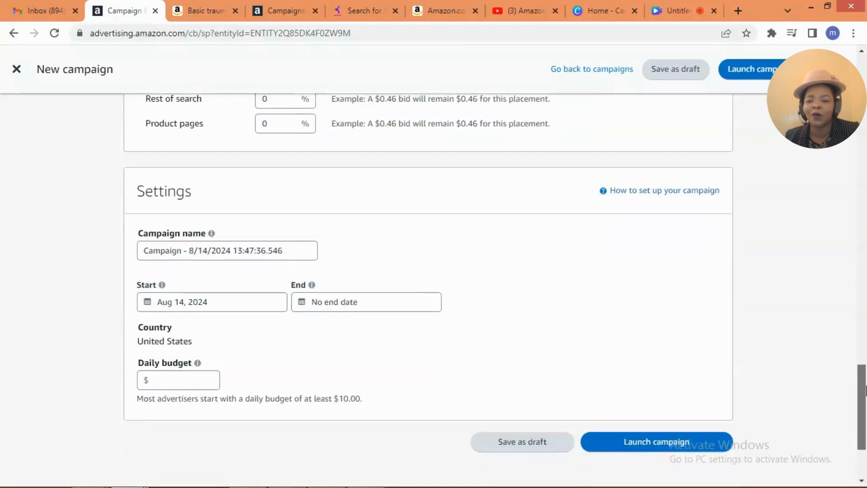
{"action": "triple_click", "coordinate": [287, 251]}
{"action": "left_click", "coordinate": [287, 250]}
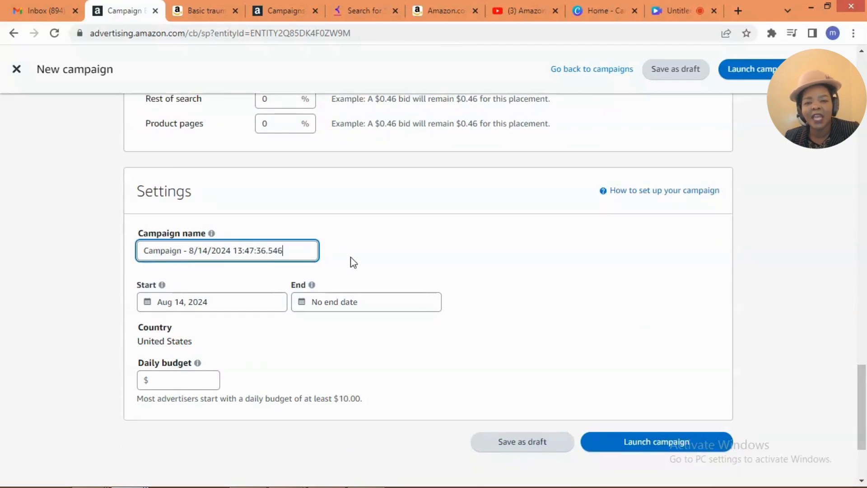
{"action": "left_click_drag", "start_coordinate": [862, 384], "coordinate": [863, 105]}
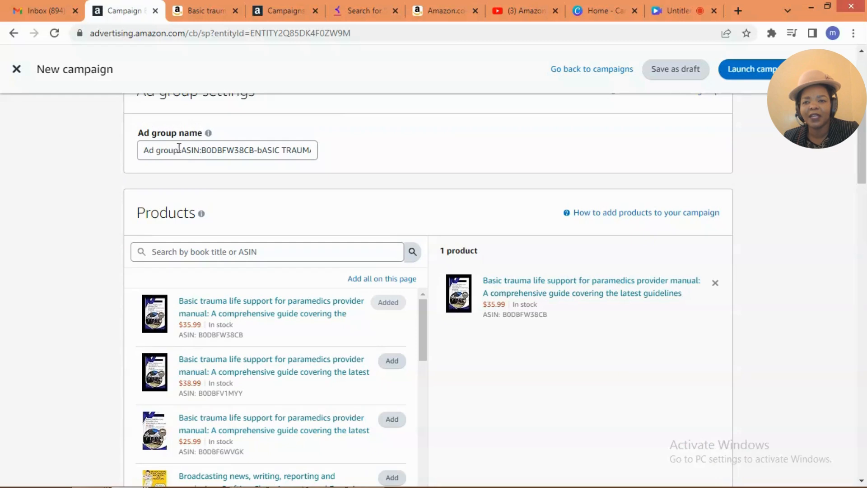
{"action": "left_click_drag", "start_coordinate": [179, 148], "coordinate": [326, 157]}
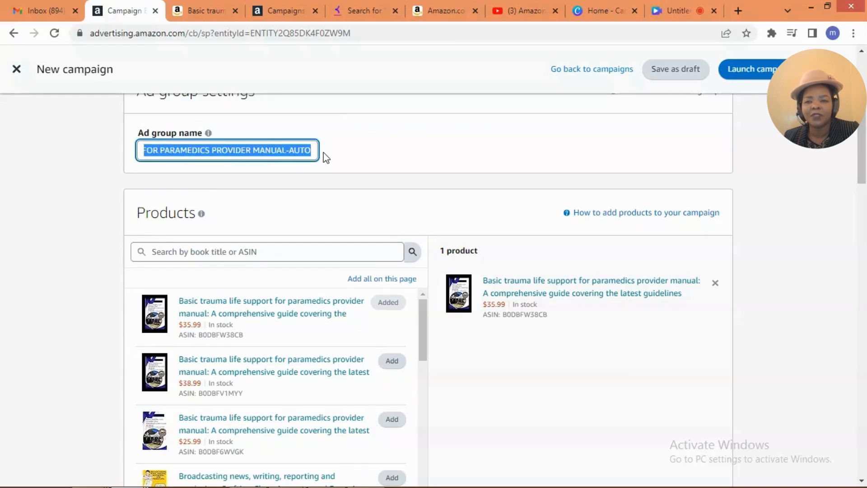
{"action": "right_click", "coordinate": [276, 152]}
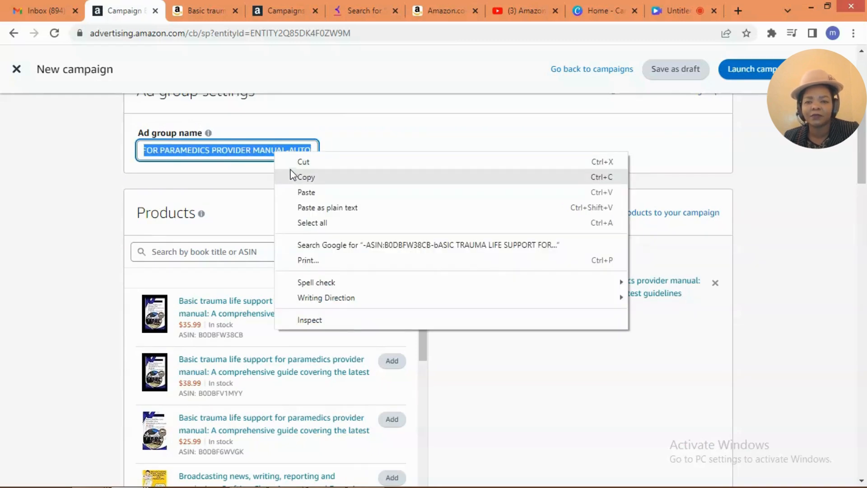
{"action": "left_click", "coordinate": [303, 177]}
Step: Replace the date stamp in the campaign name with the copied ASIN and book title text ending in "MANUAL-AUTO"
{"action": "scroll", "coordinate": [862, 171], "scroll_direction": "down", "scroll_amount": 4}
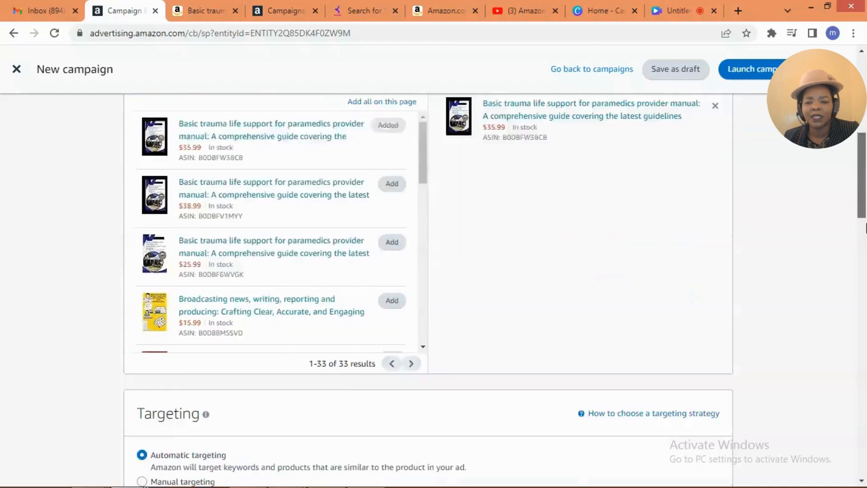
{"action": "left_click_drag", "start_coordinate": [866, 228], "coordinate": [866, 432]}
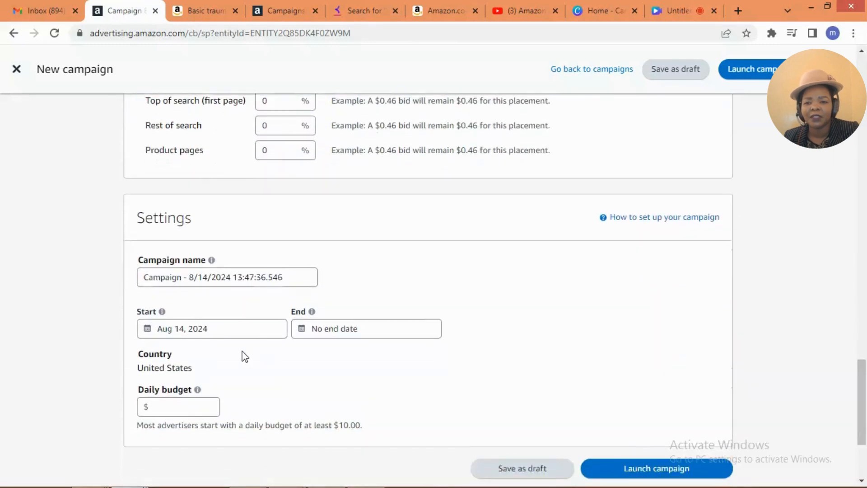
{"action": "left_click", "coordinate": [298, 275]}
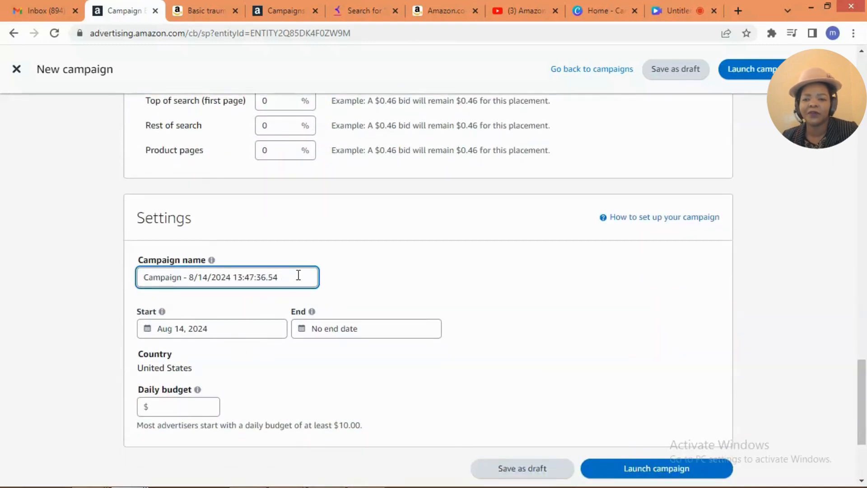
{"action": "key", "text": "BackSpace"}
{"action": "key", "text": "BackSpace"}
{"action": "key", "text": "BackSpace"}
{"action": "key", "text": "BackSpace"}
{"action": "key", "text": "BackSpace"}
{"action": "key", "text": "BackSpace"}
{"action": "key", "text": "BackSpace"}
{"action": "key", "text": "BackSpace"}
{"action": "key", "text": "BackSpace"}
{"action": "key", "text": "BackSpace"}
{"action": "key", "text": "BackSpace"}
{"action": "key", "text": "BackSpace"}
{"action": "key", "text": "BackSpace"}
{"action": "key", "text": "BackSpace"}
{"action": "key", "text": "BackSpace"}
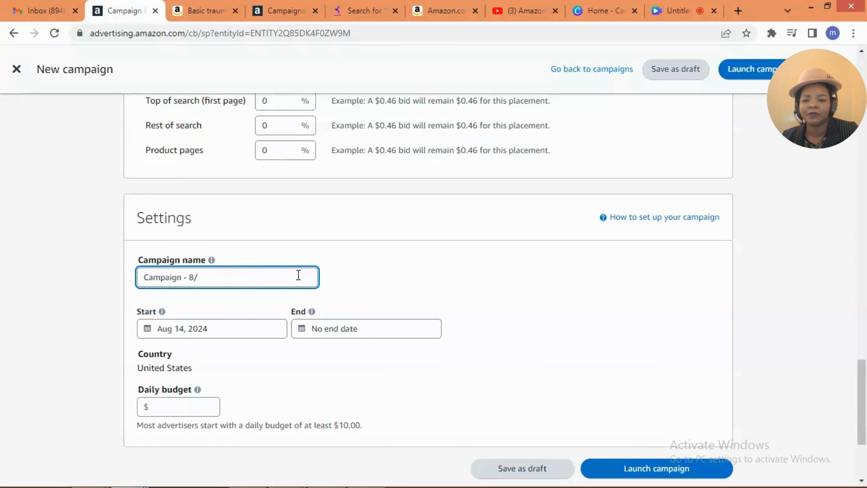
{"action": "key", "text": "BackSpace"}
{"action": "right_click", "coordinate": [206, 279]}
{"action": "left_click", "coordinate": [229, 356]}
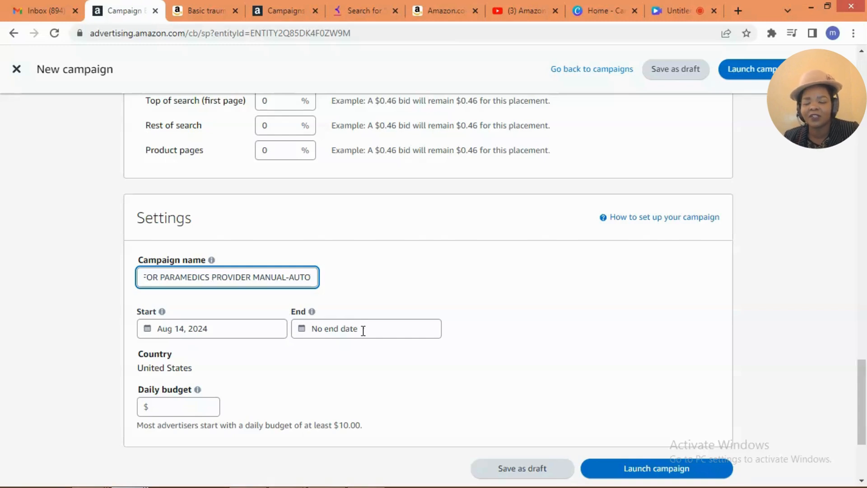
Step: Set the campaign's daily budget to $10
{"action": "left_click", "coordinate": [171, 407]}
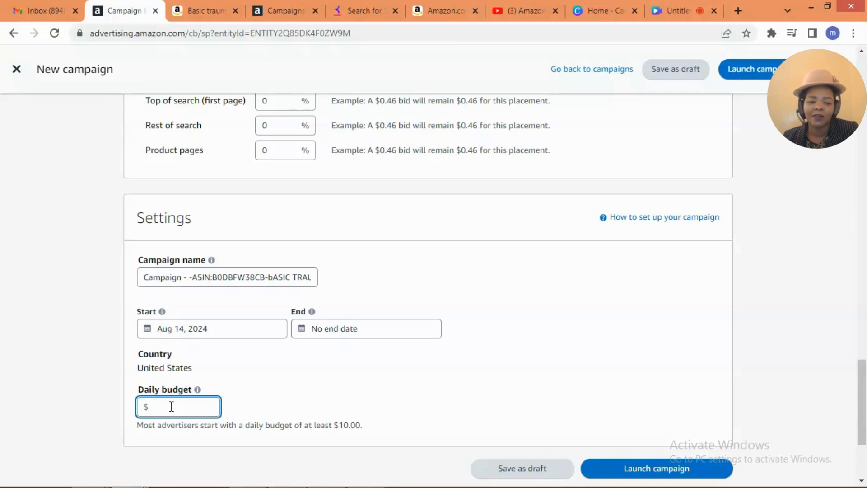
{"action": "type", "text": "5"}
{"action": "key", "text": "BackSpace"}
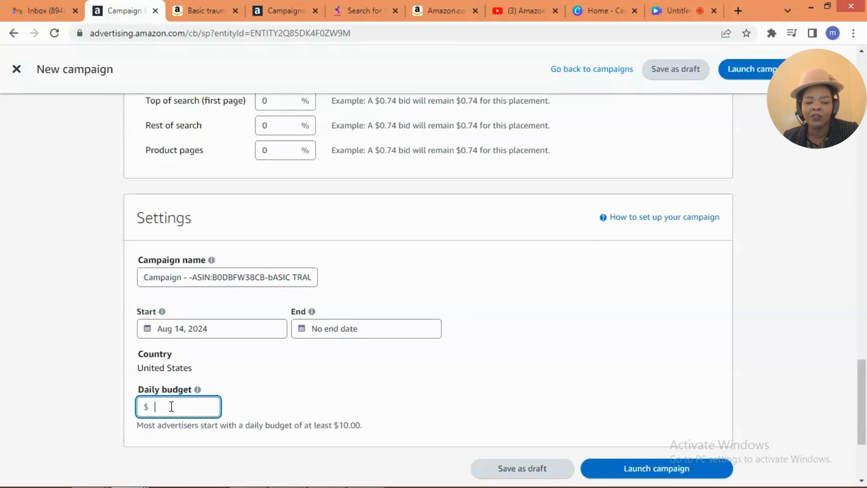
{"action": "type", "text": "10"}
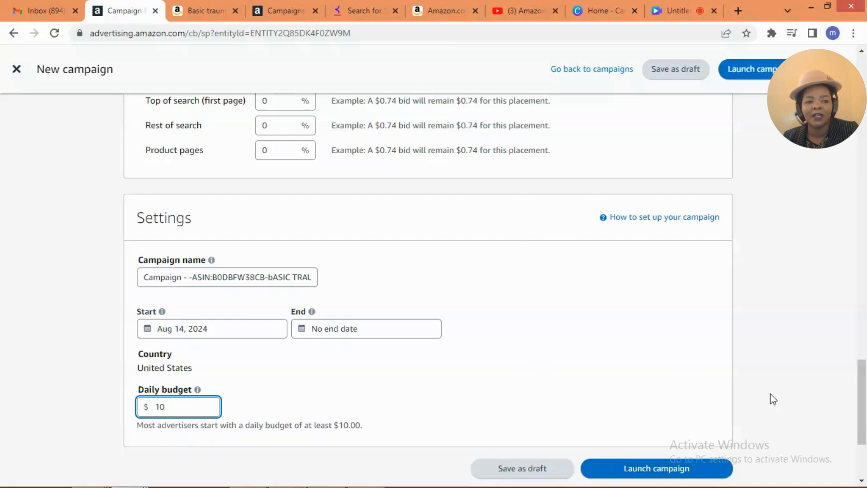
Step: Leave the unfinished campaign without saving it and start a new Sponsored Products campaign
{"action": "left_click_drag", "start_coordinate": [862, 391], "coordinate": [865, 94]}
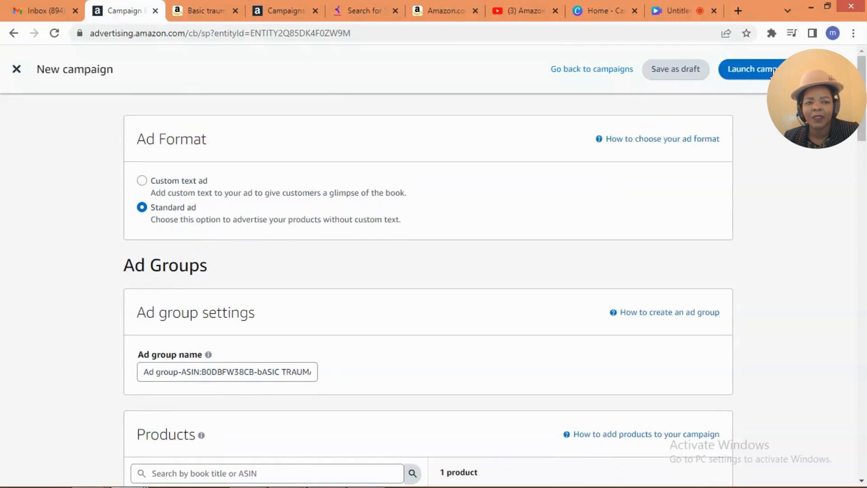
{"action": "left_click", "coordinate": [561, 71]}
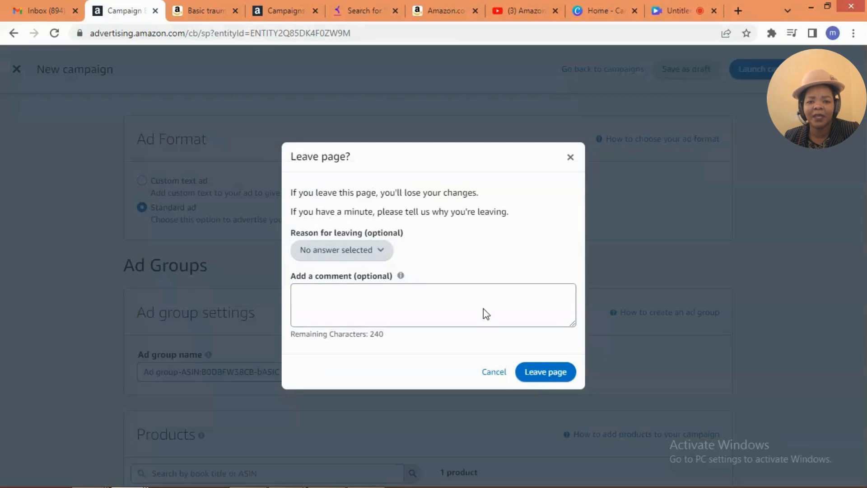
{"action": "left_click", "coordinate": [539, 372]}
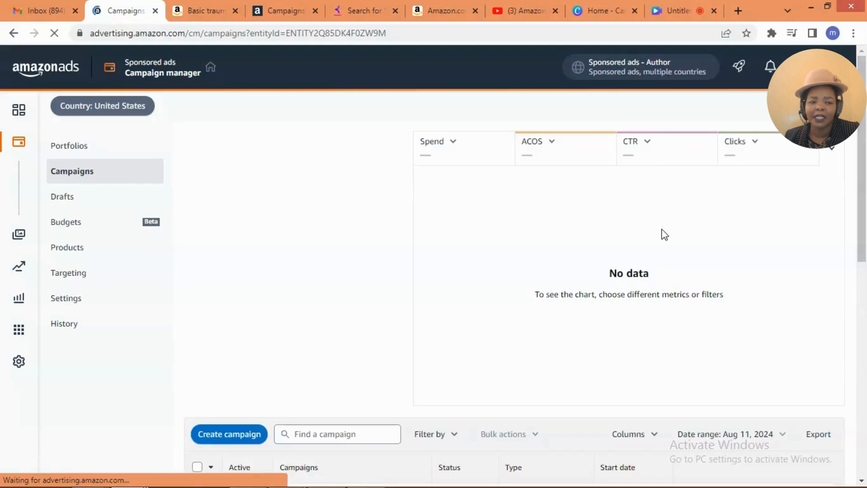
{"action": "left_click", "coordinate": [219, 434]}
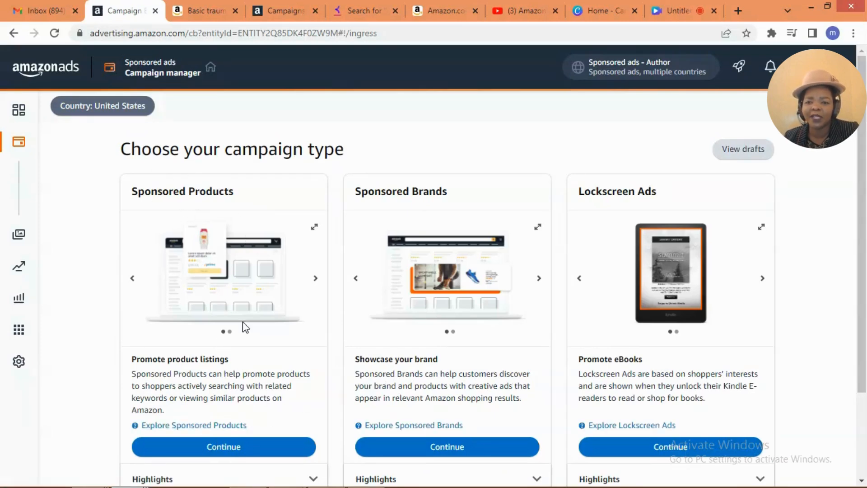
{"action": "left_click", "coordinate": [221, 448]}
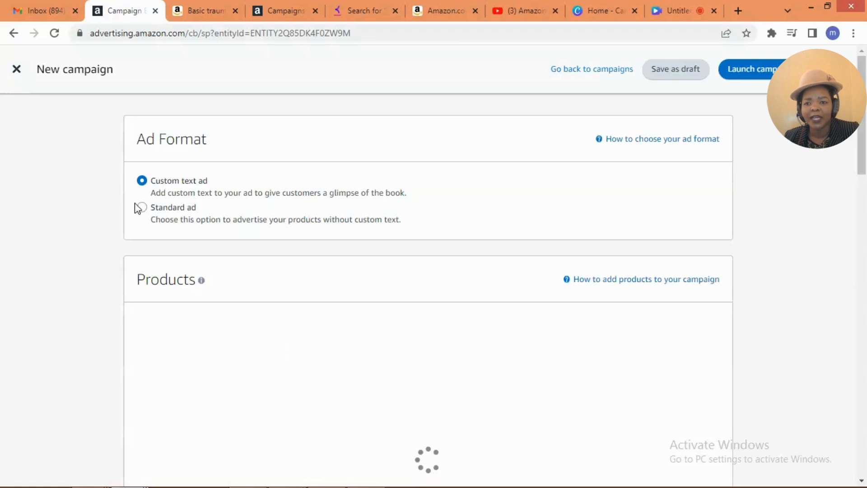
Step: Choose the Standard ad format and add the $35.99 basic trauma life support book, ASIN B0DBFW38CB, as the advertised product
{"action": "left_click", "coordinate": [141, 207]}
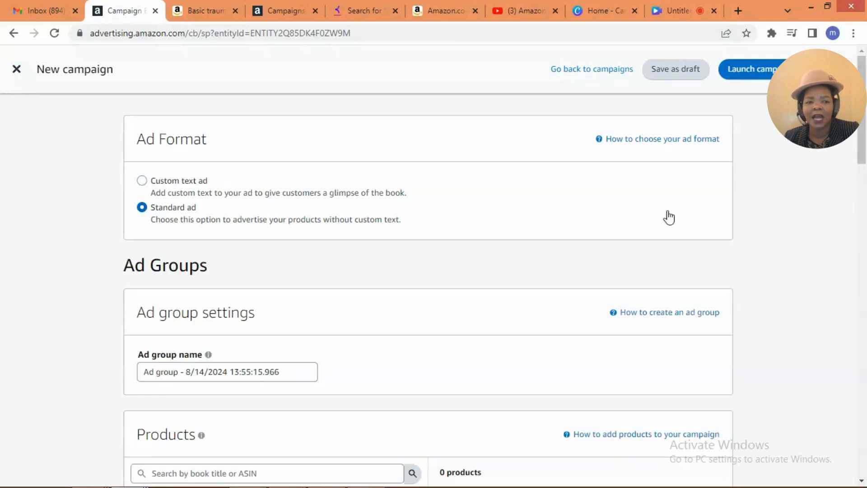
{"action": "left_click_drag", "start_coordinate": [862, 158], "coordinate": [865, 187]}
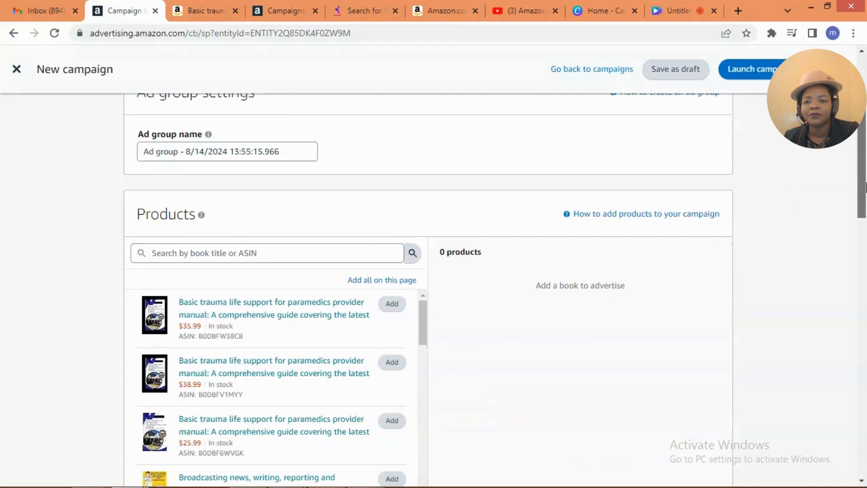
{"action": "left_click", "coordinate": [286, 154]}
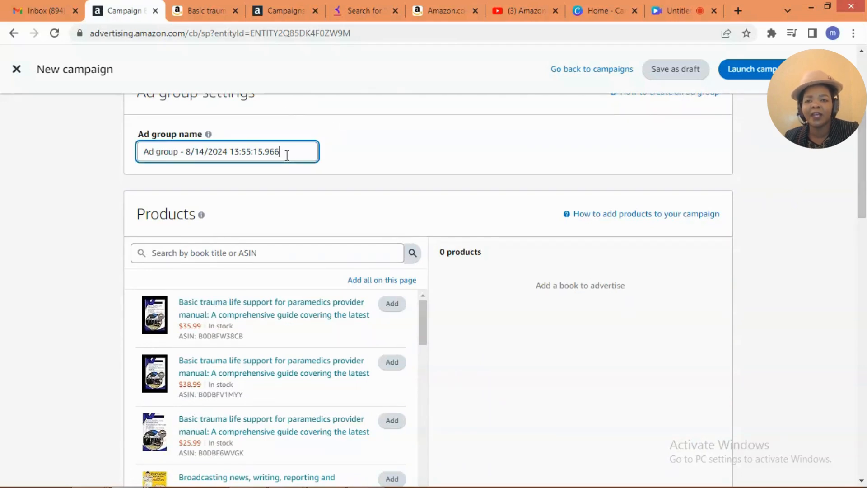
{"action": "left_click", "coordinate": [391, 308]}
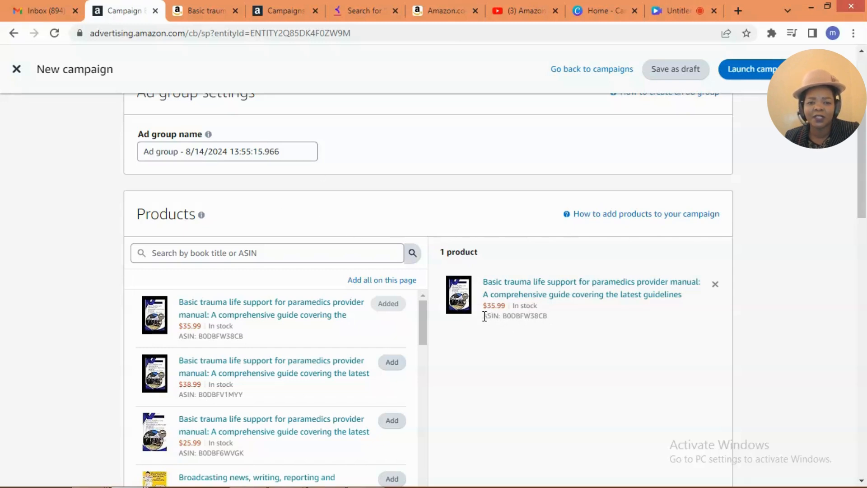
Step: Replace the date stamp in the ad group name with the added book's copied ASIN text, "ASIN:B0DBFW38CB"
{"action": "left_click_drag", "start_coordinate": [483, 317], "coordinate": [541, 322]}
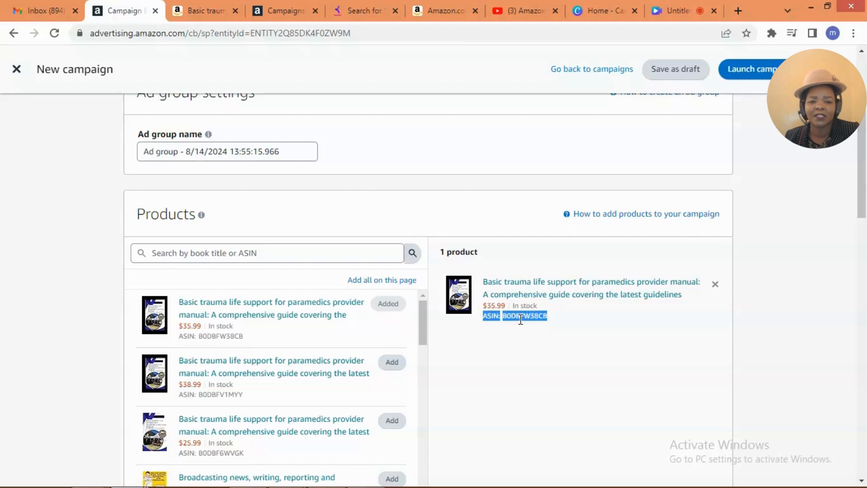
{"action": "right_click", "coordinate": [521, 319]}
{"action": "left_click", "coordinate": [533, 330]}
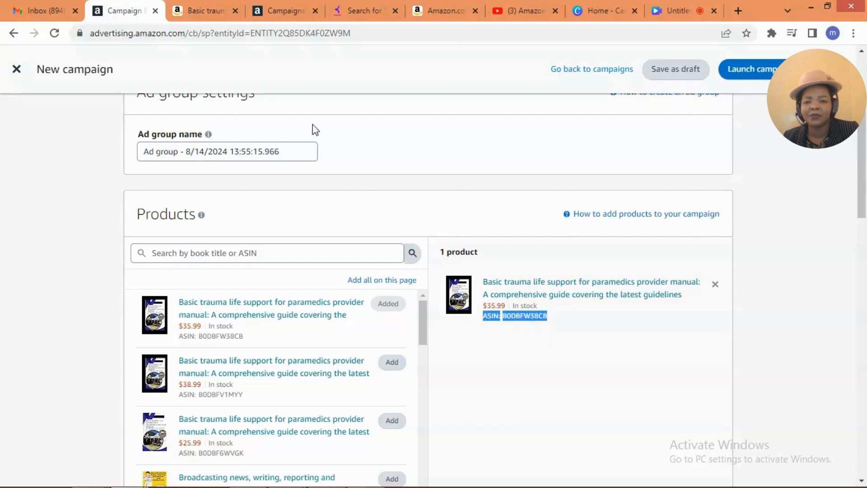
{"action": "left_click", "coordinate": [290, 150]}
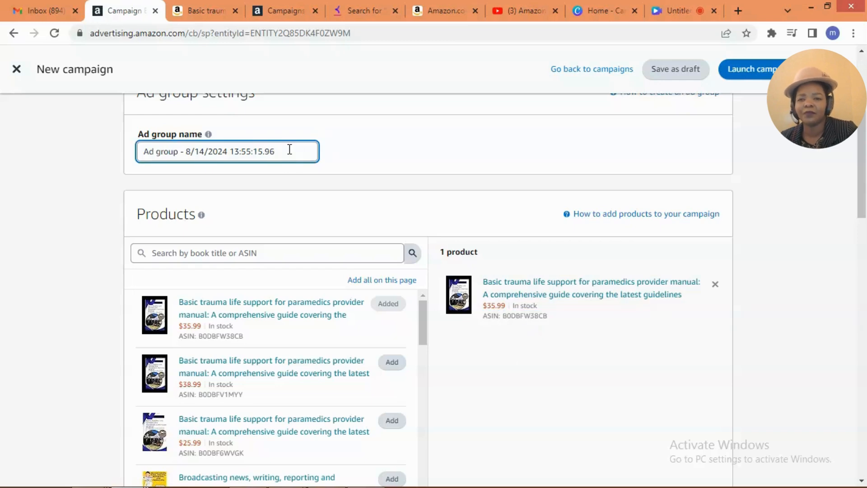
{"action": "key", "text": "BackSpace"}
{"action": "key", "text": "BackSpace"}
{"action": "key", "text": "BackSpace"}
{"action": "key", "text": "BackSpace"}
{"action": "key", "text": "BackSpace"}
{"action": "key", "text": "BackSpace"}
{"action": "key", "text": "BackSpace"}
{"action": "key", "text": "BackSpace"}
{"action": "key", "text": "BackSpace"}
{"action": "key", "text": "BackSpace"}
{"action": "key", "text": "BackSpace"}
{"action": "key", "text": "BackSpace"}
{"action": "key", "text": "BackSpace"}
{"action": "key", "text": "BackSpace"}
{"action": "key", "text": "BackSpace"}
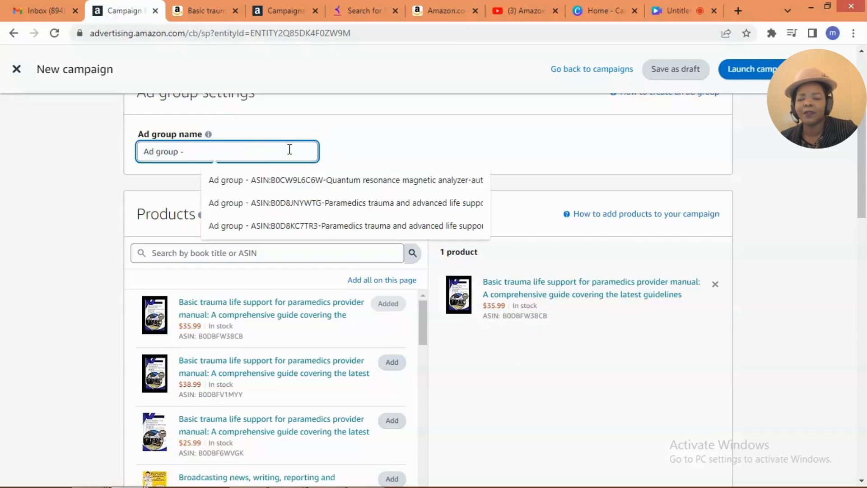
{"action": "right_click", "coordinate": [206, 152]}
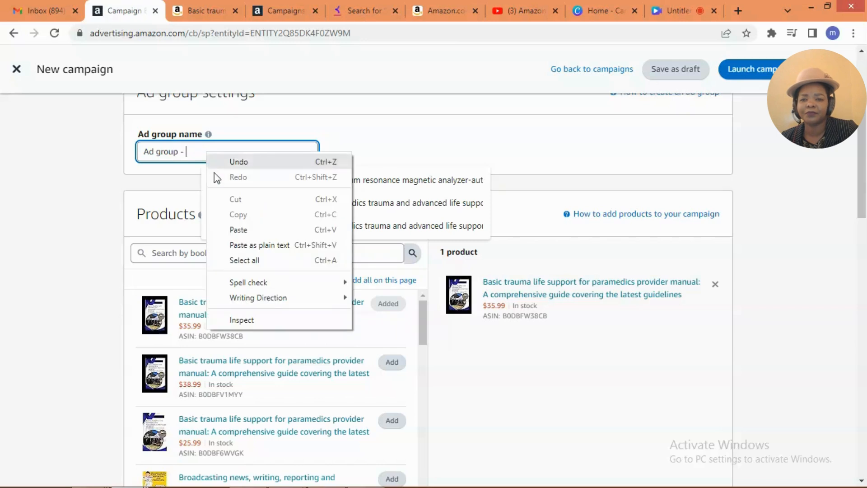
{"action": "left_click", "coordinate": [232, 224]}
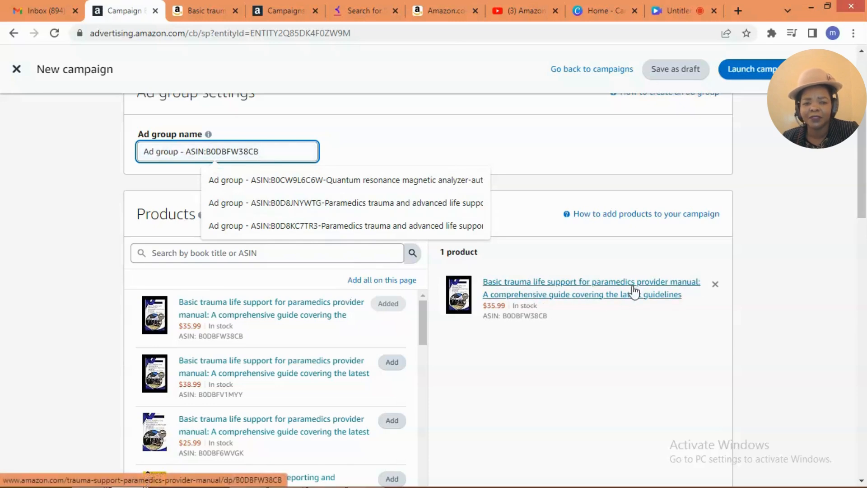
Step: Switch the campaign's targeting strategy to Manual targeting
{"action": "left_click_drag", "start_coordinate": [862, 180], "coordinate": [865, 275]}
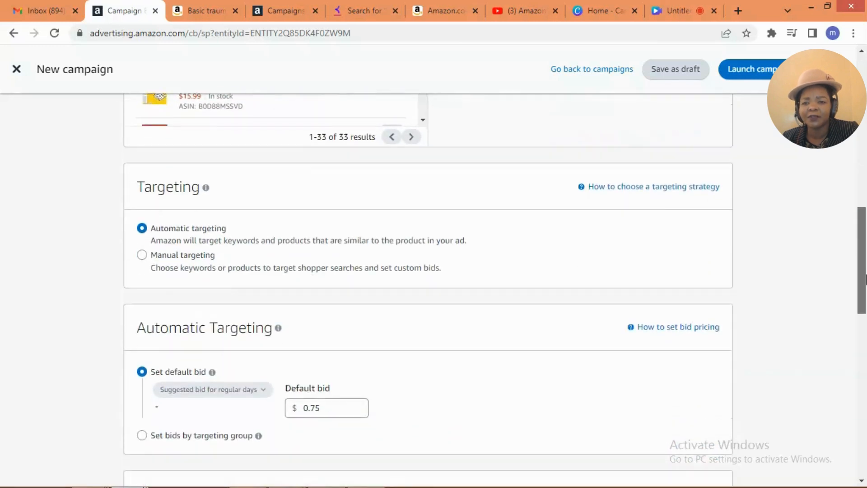
{"action": "left_click", "coordinate": [143, 255]}
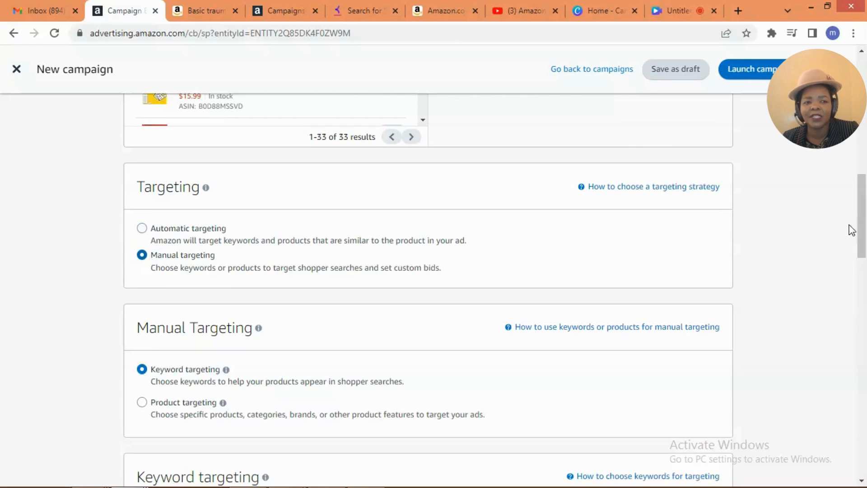
Step: Examine the manual targeting options and the suggested keywords with their match types and suggested bids
{"action": "left_click_drag", "start_coordinate": [863, 227], "coordinate": [866, 267]}
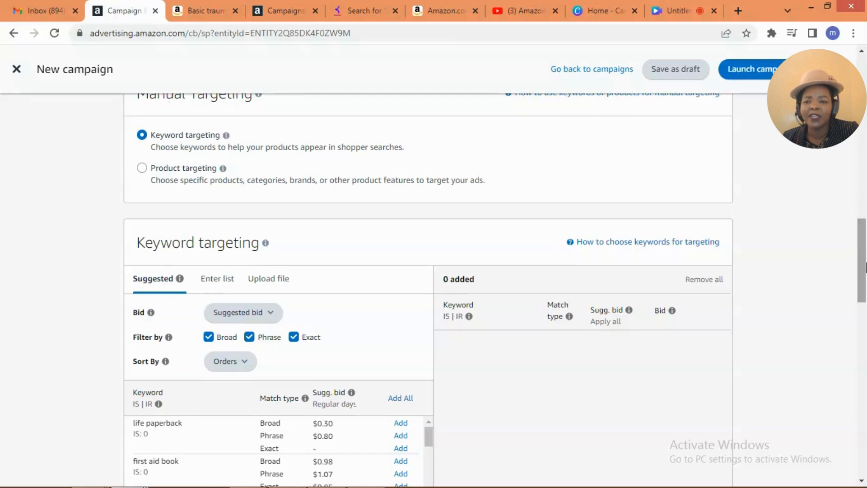
{"action": "left_click_drag", "start_coordinate": [865, 266], "coordinate": [865, 251]}
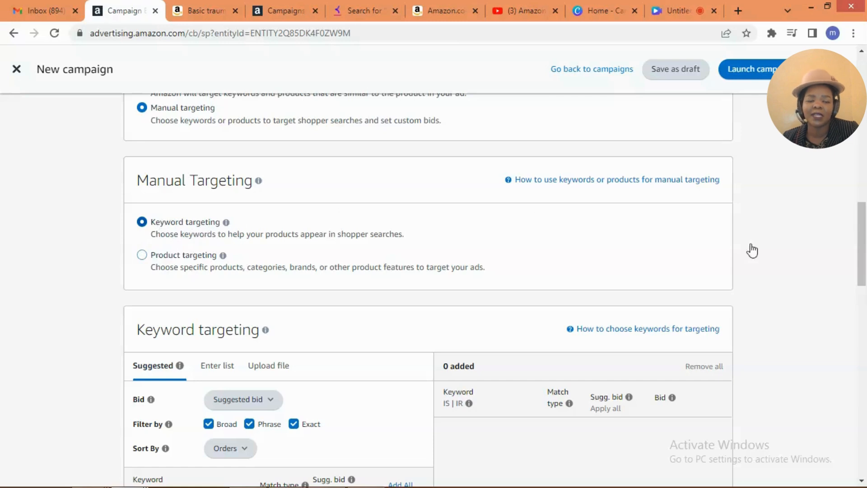
{"action": "left_click_drag", "start_coordinate": [863, 242], "coordinate": [865, 252]}
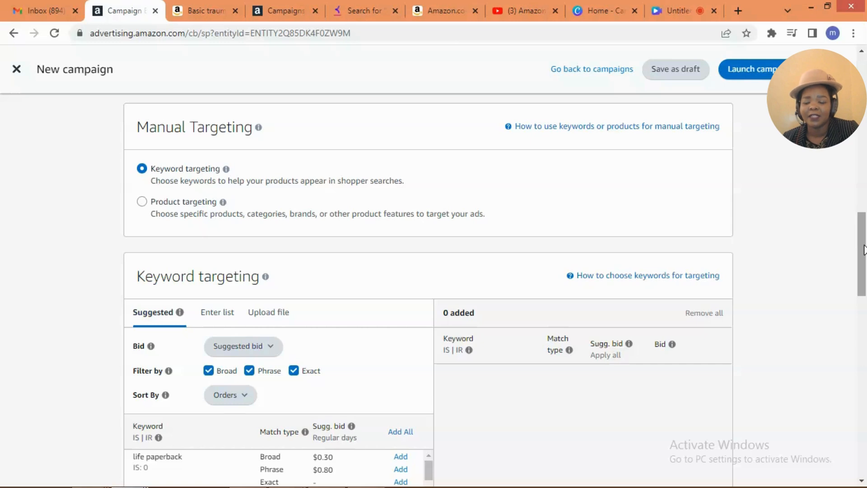
{"action": "left_click_drag", "start_coordinate": [864, 250], "coordinate": [865, 314]}
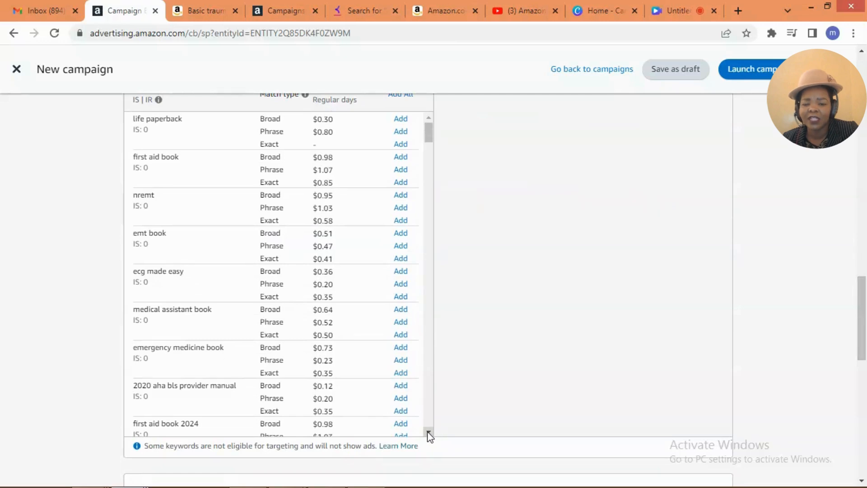
{"action": "scroll", "coordinate": [430, 435], "scroll_direction": "down", "scroll_amount": 3}
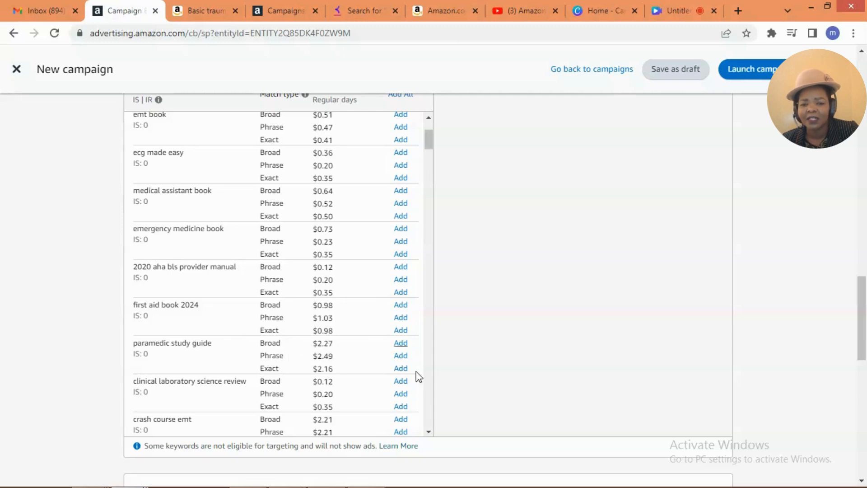
{"action": "scroll", "coordinate": [429, 434], "scroll_direction": "down", "scroll_amount": 5}
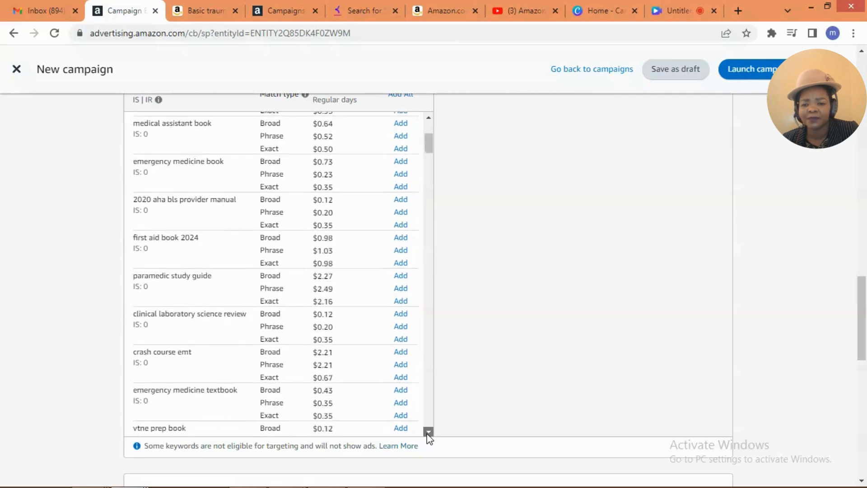
{"action": "scroll", "coordinate": [428, 434], "scroll_direction": "down", "scroll_amount": 2}
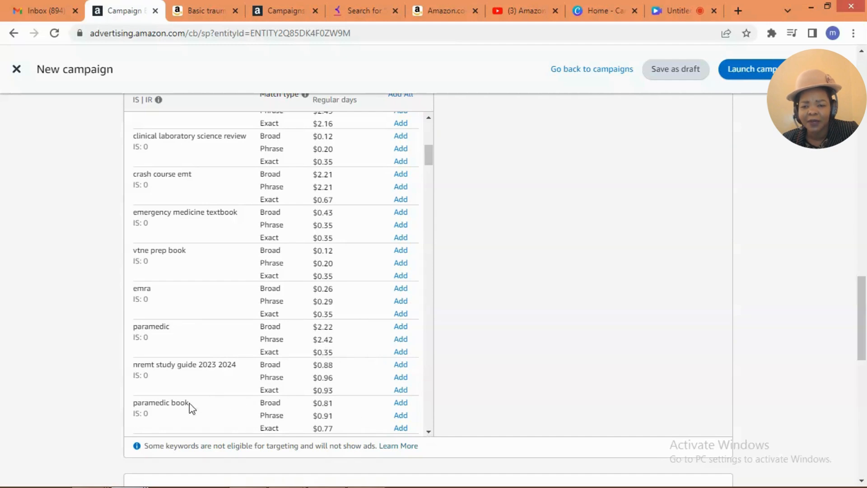
{"action": "left_click", "coordinate": [428, 431]}
{"action": "left_click", "coordinate": [428, 431]}
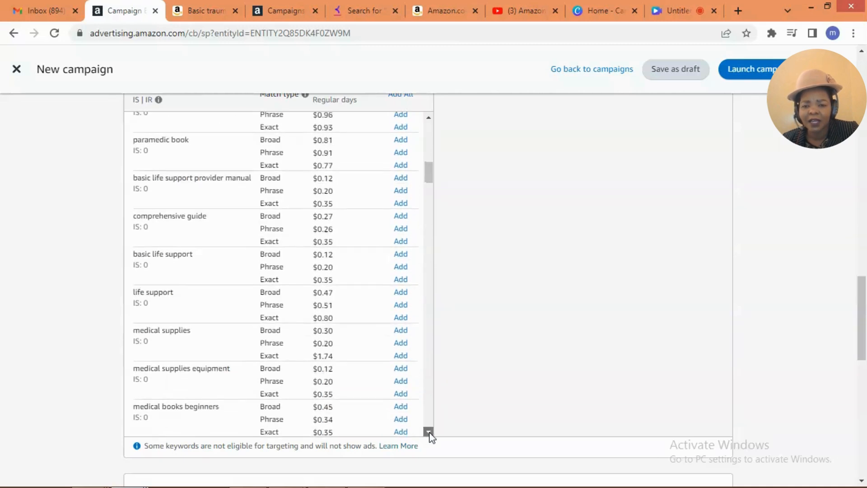
{"action": "left_click_drag", "start_coordinate": [432, 176], "coordinate": [430, 127]}
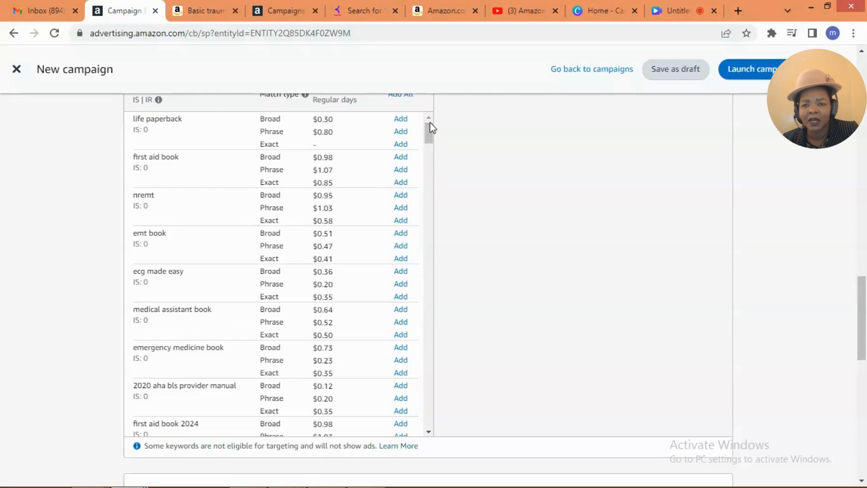
Step: Copy the entire suggested keyword list, from "life paperback" through "emt flash cards", including match types and bids
{"action": "left_click_drag", "start_coordinate": [130, 119], "coordinate": [413, 199]}
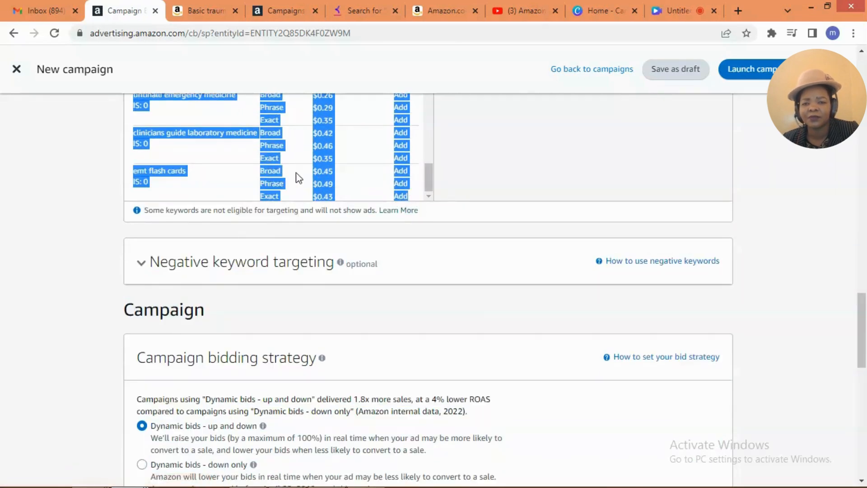
{"action": "right_click", "coordinate": [166, 171]}
{"action": "left_click", "coordinate": [177, 182]}
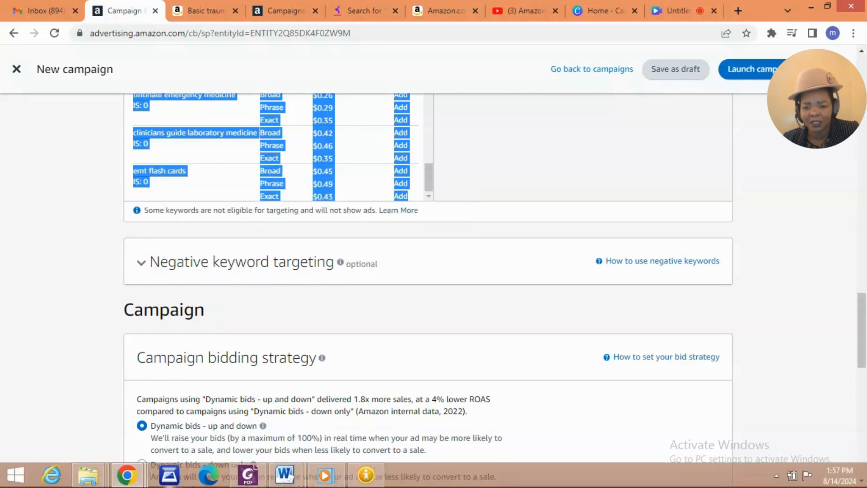
Step: Switch to the Triiodothyronine document in Microsoft Word and create a new blank document from there
{"action": "mouse_move", "coordinate": [285, 475]}
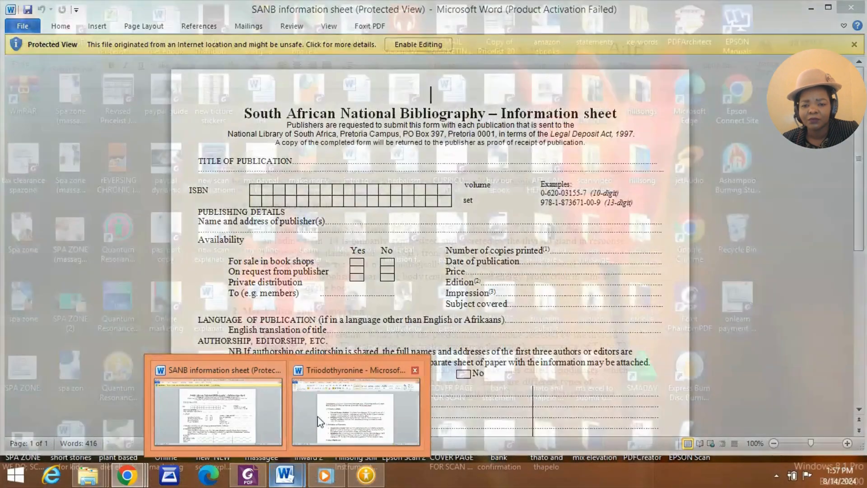
{"action": "left_click", "coordinate": [318, 418]}
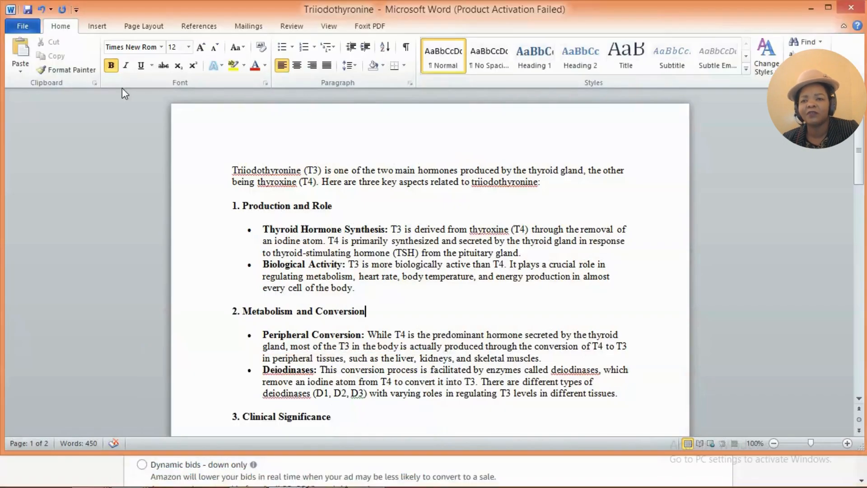
{"action": "left_click", "coordinate": [14, 25]}
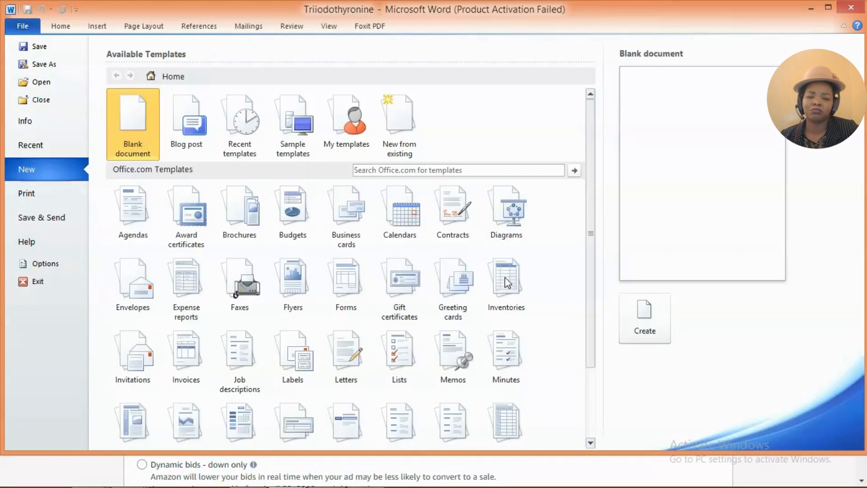
{"action": "left_click", "coordinate": [644, 319]}
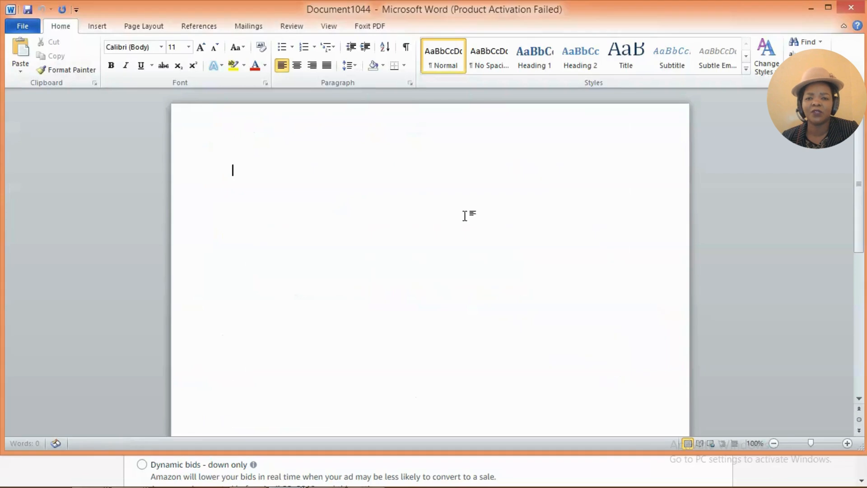
Step: Paste the copied keyword list into the blank Word document, and switch back to the Campaign Builder window in Chrome
{"action": "right_click", "coordinate": [254, 187]}
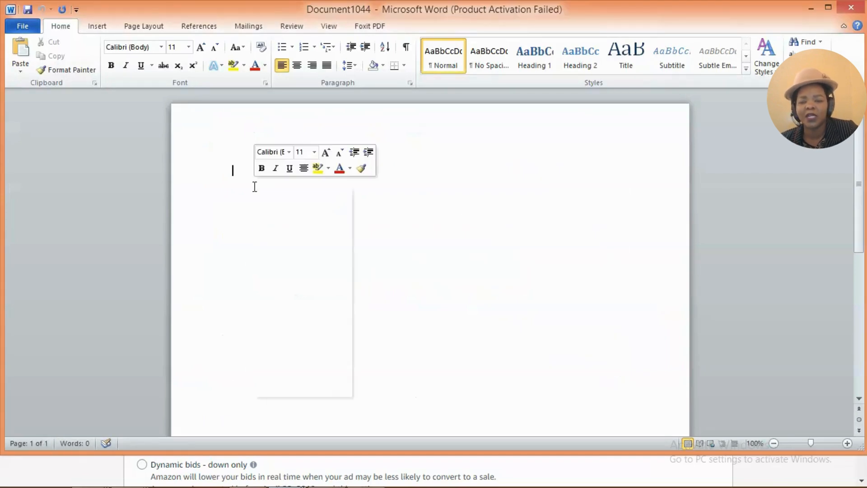
{"action": "left_click", "coordinate": [284, 237]}
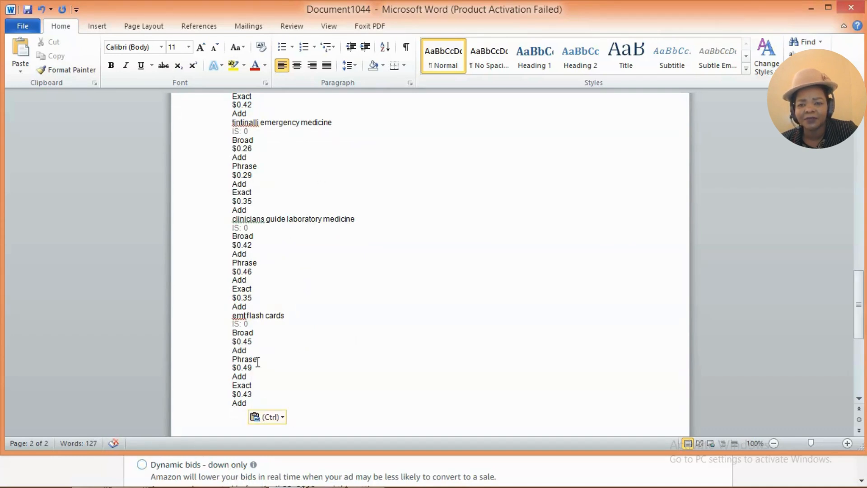
{"action": "mouse_move", "coordinate": [166, 484]}
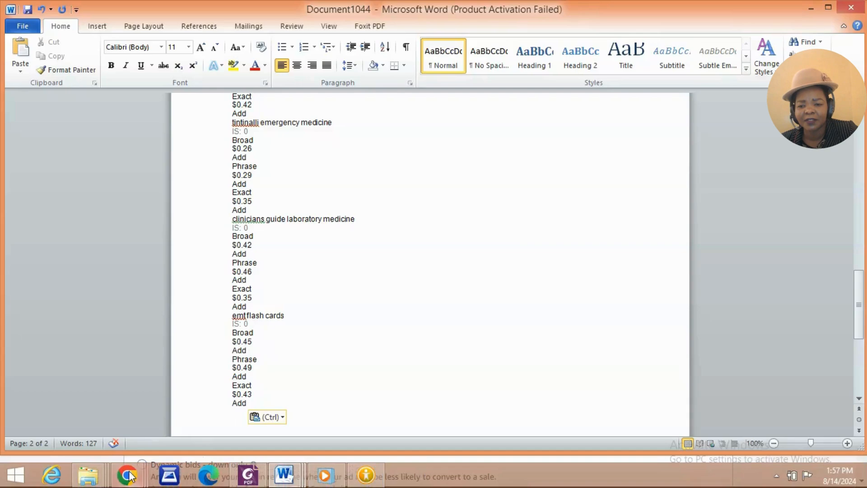
{"action": "mouse_move", "coordinate": [129, 476]}
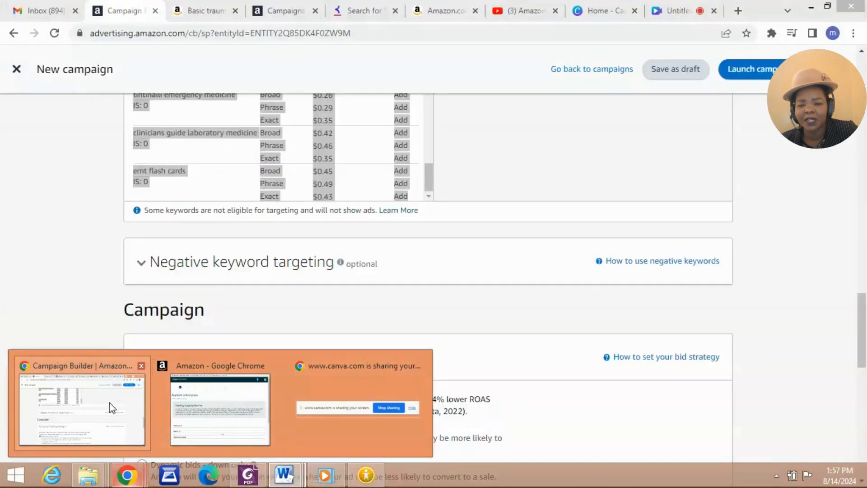
{"action": "left_click", "coordinate": [111, 407]}
Step: Add the suggested keyword "paramedic study guide" with Exact match to the campaign's targeted keywords
{"action": "left_click_drag", "start_coordinate": [866, 316], "coordinate": [866, 254]}
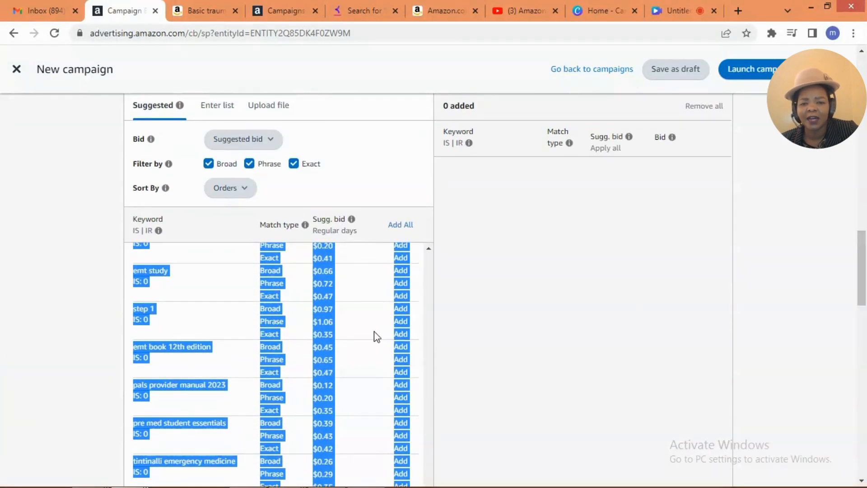
{"action": "left_click", "coordinate": [428, 248]}
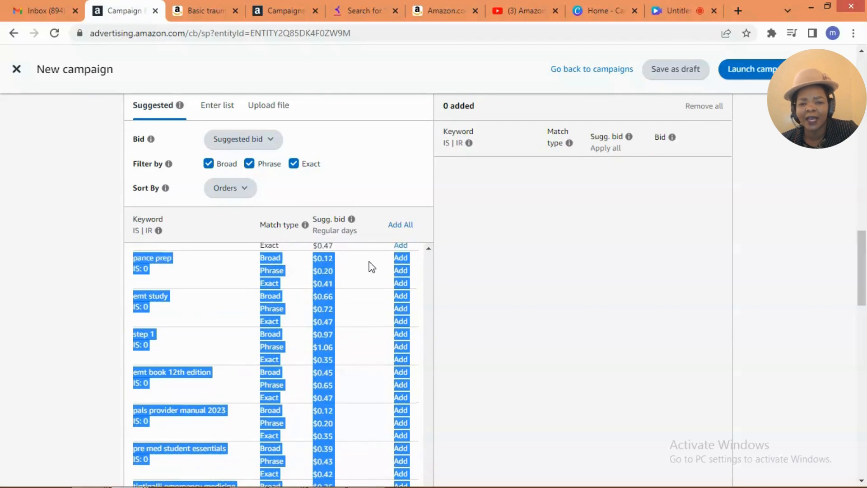
{"action": "left_click", "coordinate": [372, 266]}
{"action": "left_click_drag", "start_coordinate": [428, 251], "coordinate": [429, 251]}
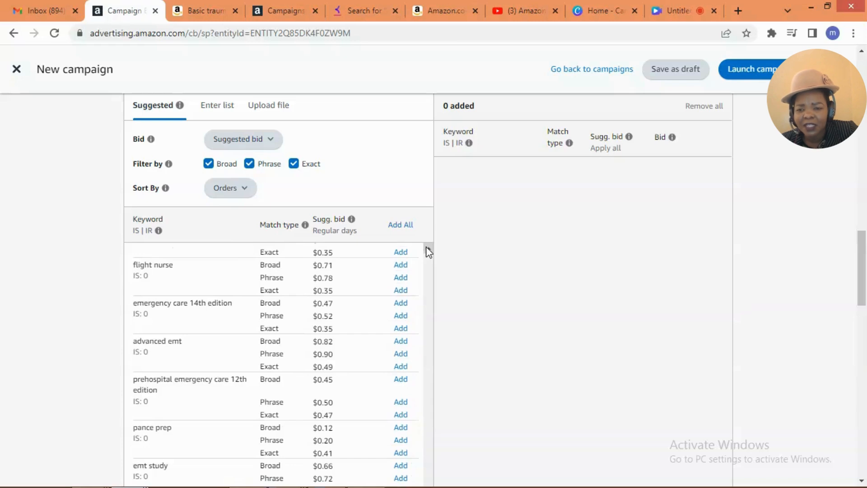
{"action": "left_click_drag", "start_coordinate": [429, 252], "coordinate": [428, 252]}
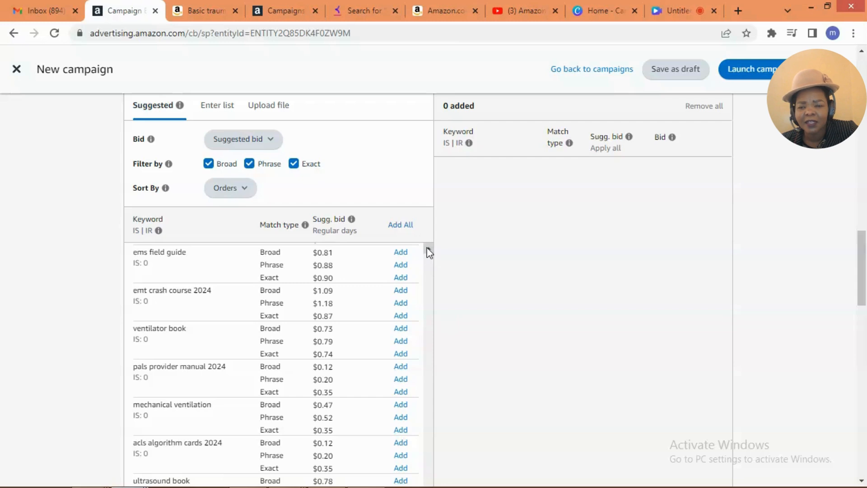
{"action": "left_click_drag", "start_coordinate": [429, 252], "coordinate": [428, 252]}
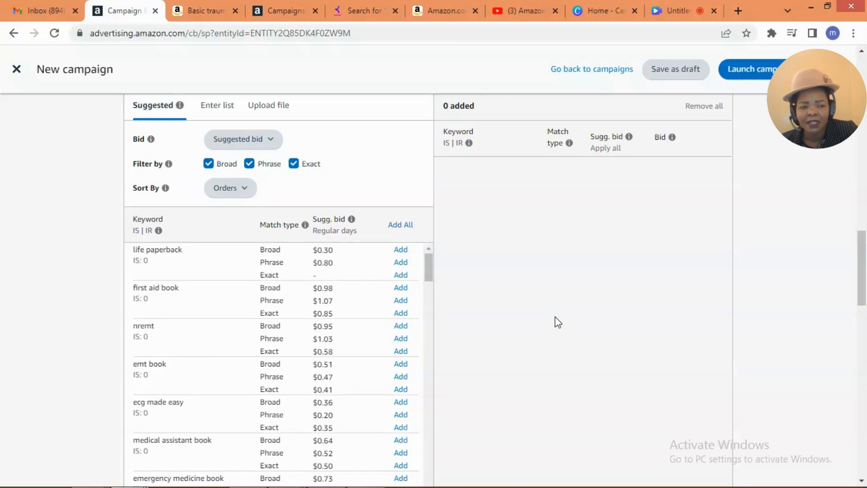
{"action": "scroll", "coordinate": [554, 316], "scroll_direction": "down", "scroll_amount": 5}
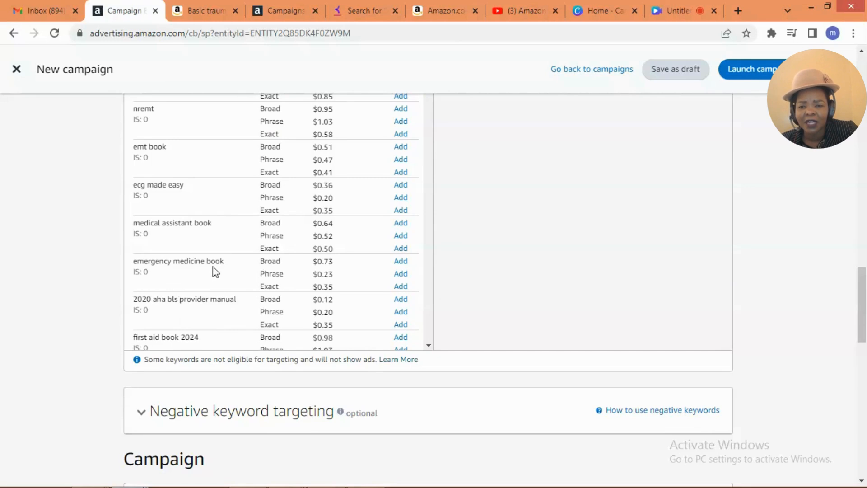
{"action": "left_click", "coordinate": [428, 346]}
{"action": "left_click", "coordinate": [430, 346]}
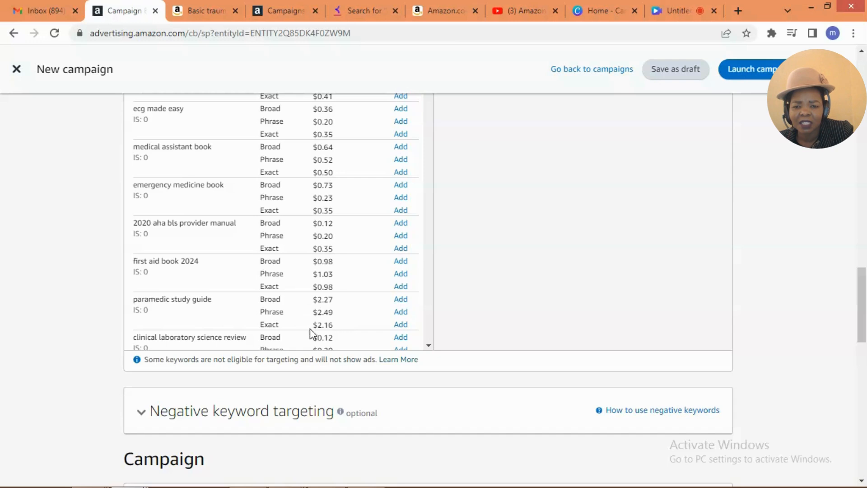
{"action": "left_click", "coordinate": [401, 326]}
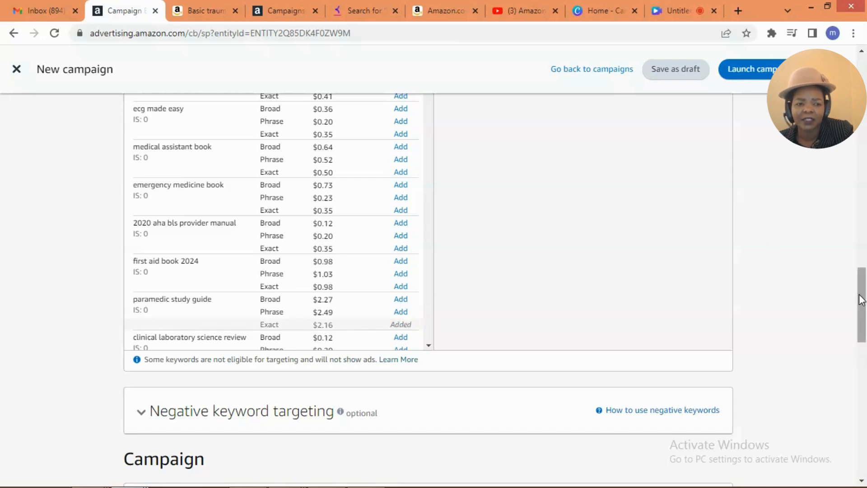
Step: Switch keyword targeting to manual list entry and restrict the match type to Broad only
{"action": "left_click_drag", "start_coordinate": [862, 298], "coordinate": [863, 249]}
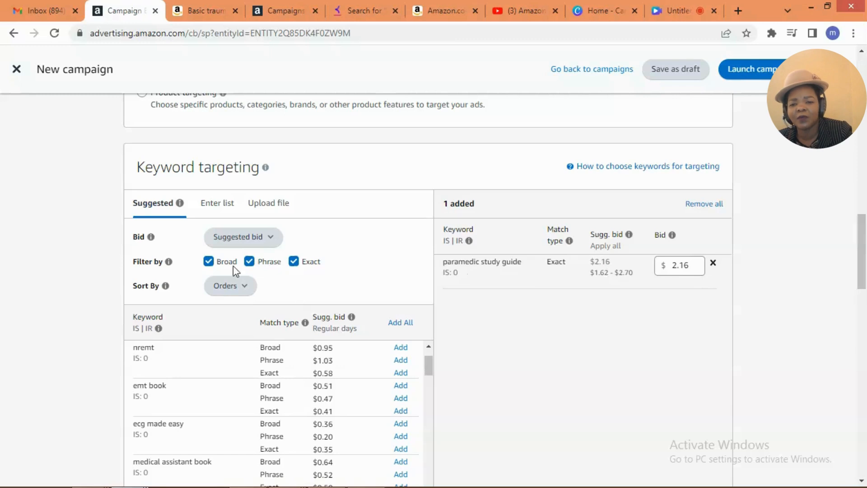
{"action": "left_click", "coordinate": [222, 212]}
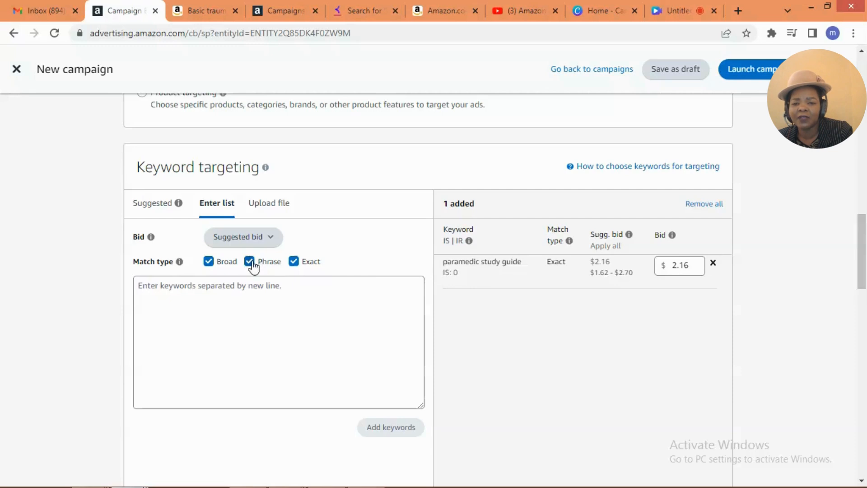
{"action": "left_click", "coordinate": [278, 261]}
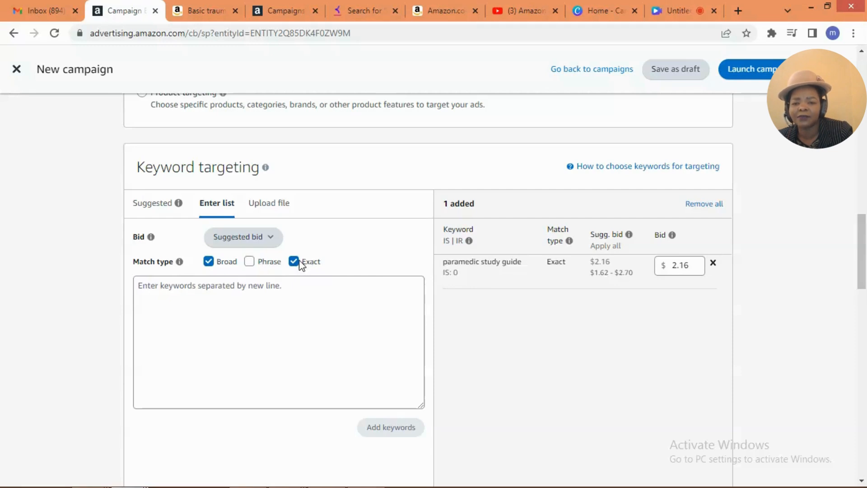
{"action": "left_click", "coordinate": [296, 263]}
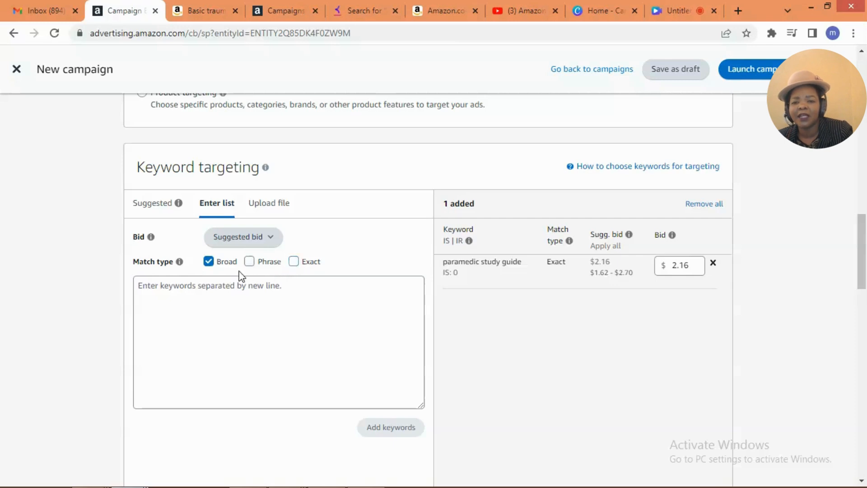
Step: Enter "Basic trauma life support for paramedics provider manual" as a keyword in the list
{"action": "left_click", "coordinate": [192, 299]}
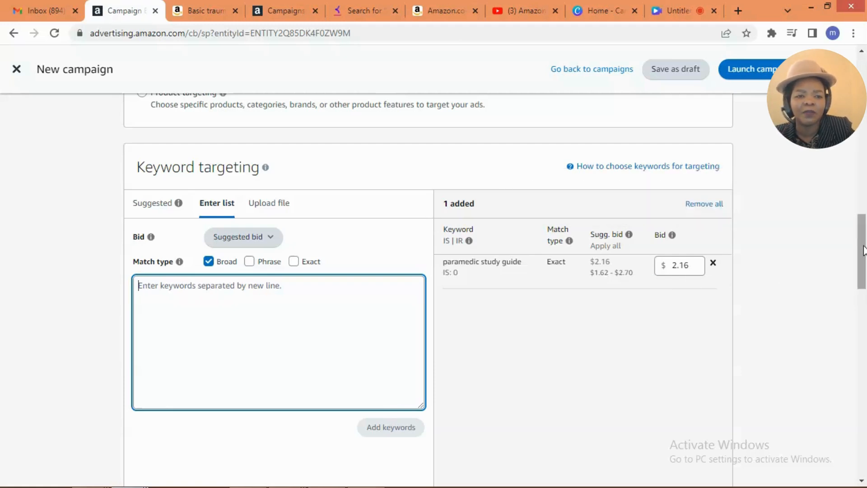
{"action": "left_click_drag", "start_coordinate": [862, 246], "coordinate": [858, 267]}
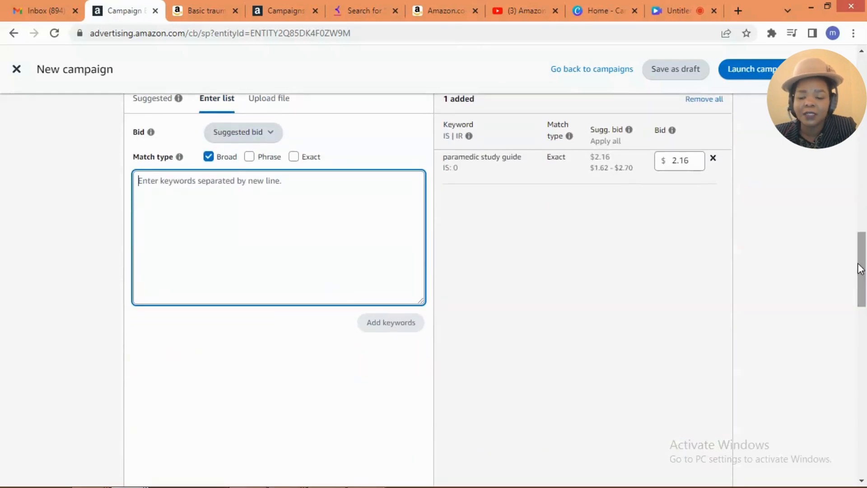
{"action": "type", "text": "bA"}
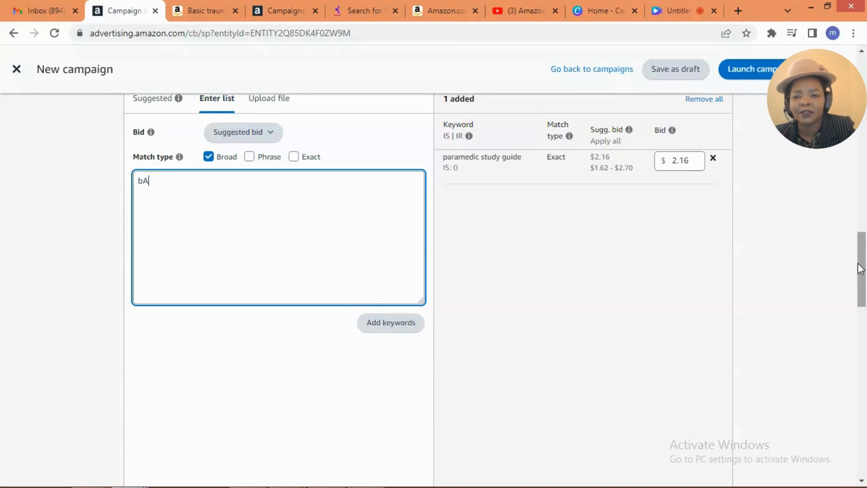
{"action": "key", "text": "BackSpace"}
{"action": "key", "text": "BackSpace"}
{"action": "type", "text": "B"}
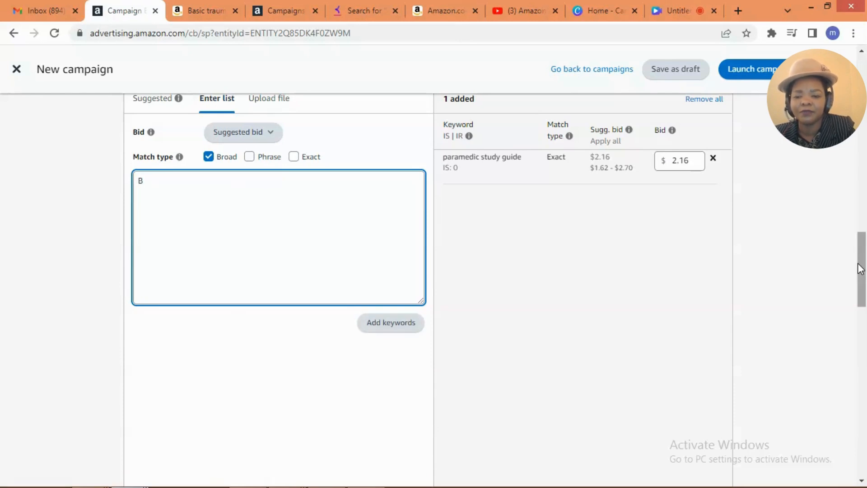
{"action": "type", "text": "asic trauma "}
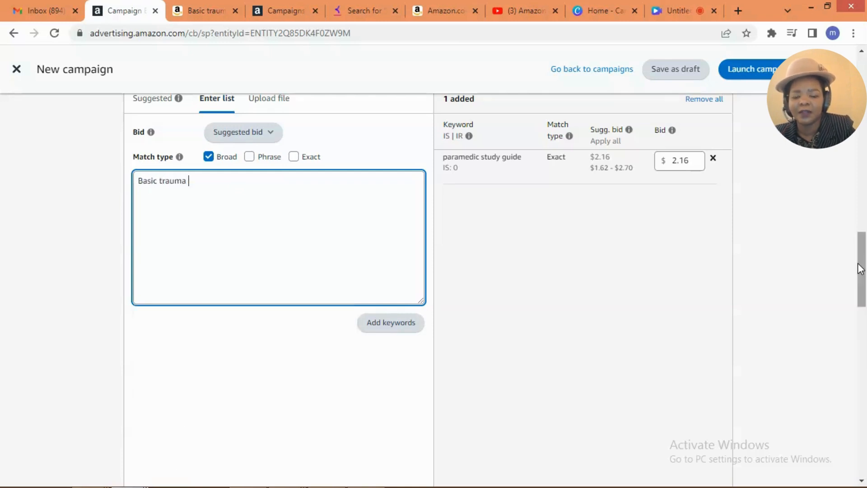
{"action": "type", "text": "life support"}
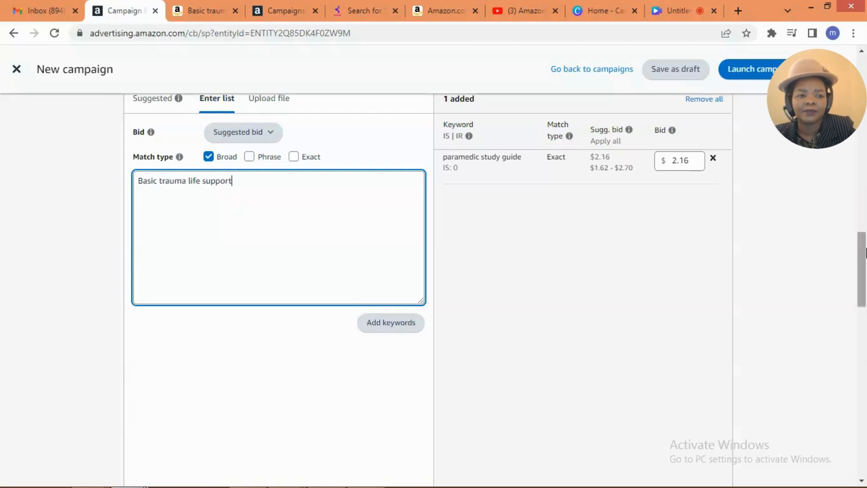
{"action": "left_click_drag", "start_coordinate": [863, 247], "coordinate": [863, 266]}
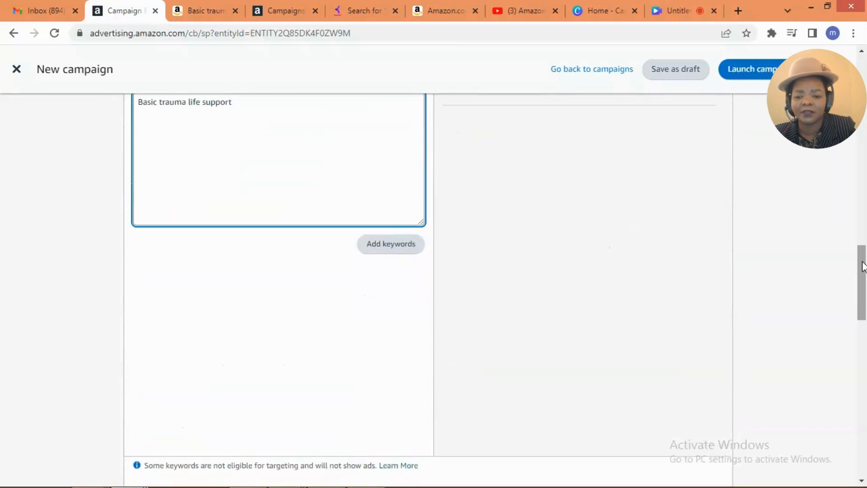
{"action": "type", "text": "patramedics"}
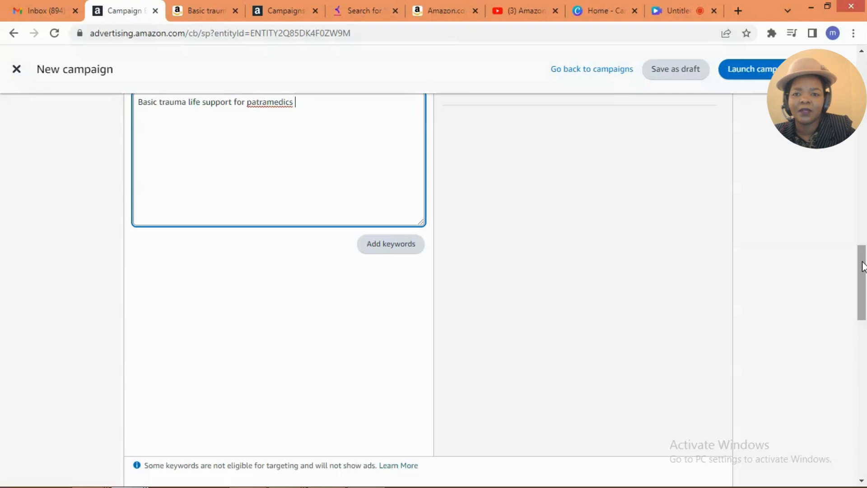
{"action": "left_click", "coordinate": [260, 101]}
{"action": "key", "text": "BackSpace"}
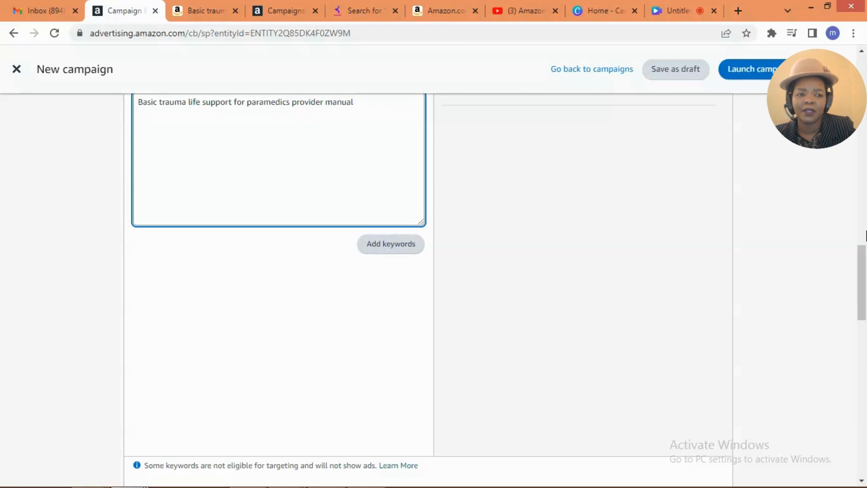
Step: Add the entered provider manual keyword to the campaign with an alternate bid of $0.46
{"action": "scroll", "coordinate": [865, 239], "scroll_direction": "up", "scroll_amount": 4}
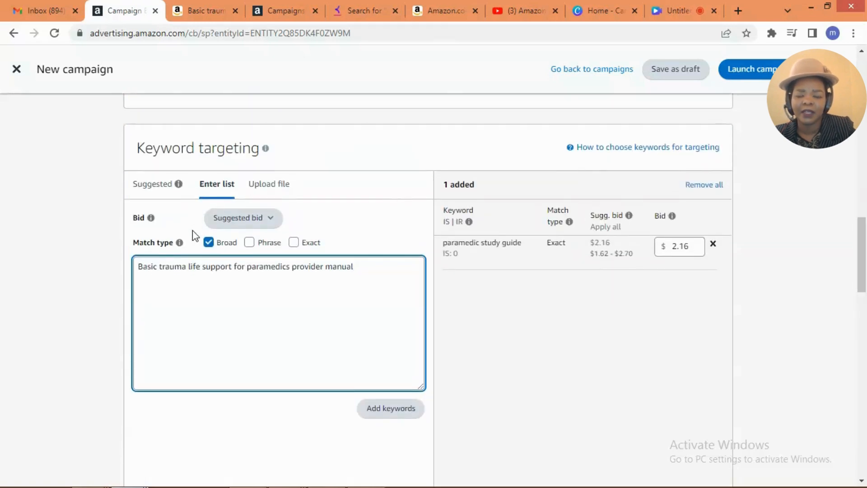
{"action": "left_click", "coordinate": [399, 414]}
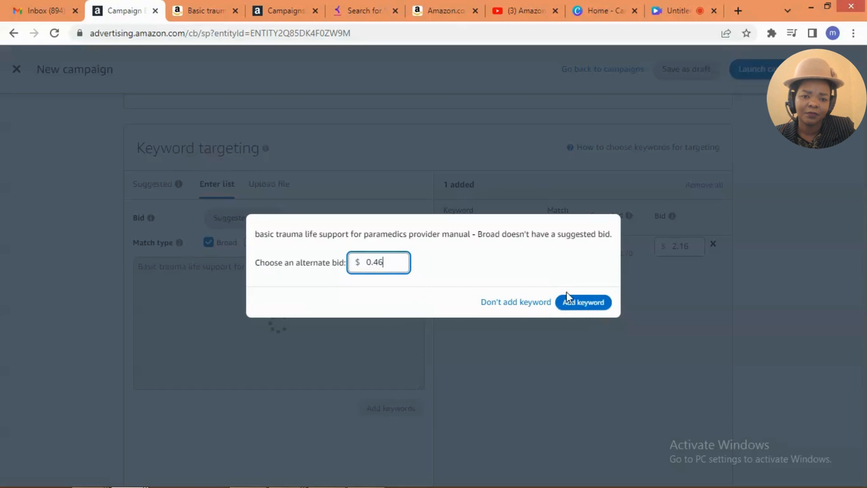
{"action": "left_click", "coordinate": [571, 303]}
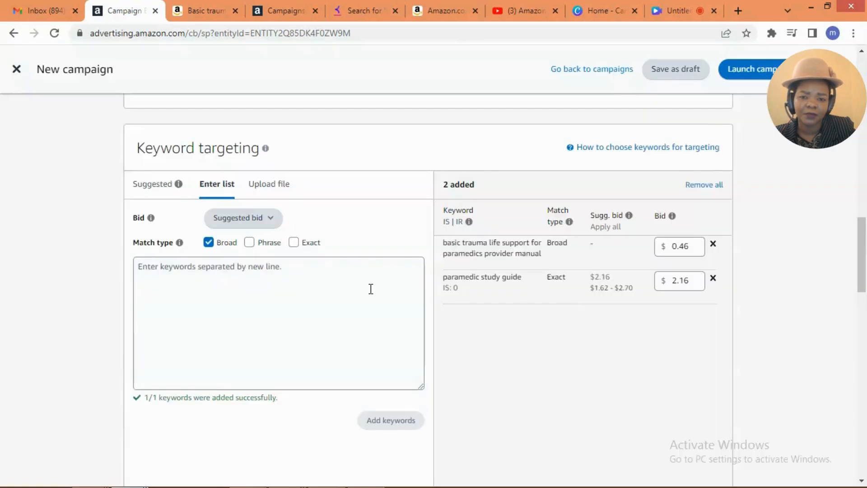
Step: Add the keyword "Basic life support" with only the Phrase match type at the suggested bid
{"action": "left_click", "coordinate": [216, 275]}
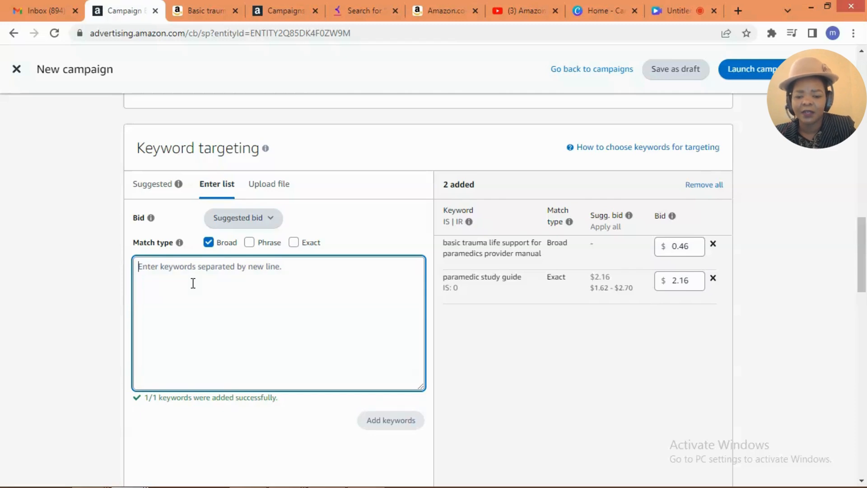
{"action": "type", "text": "Bas"}
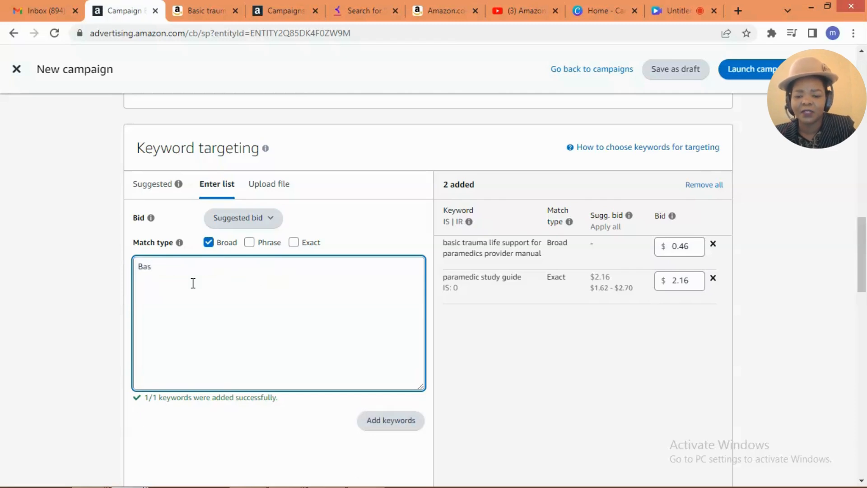
{"action": "type", "text": "ic life support"}
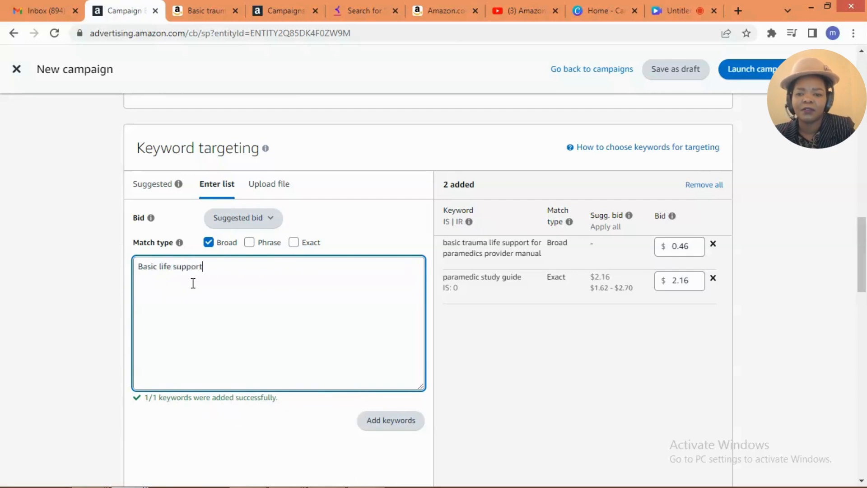
{"action": "left_click", "coordinate": [249, 242]}
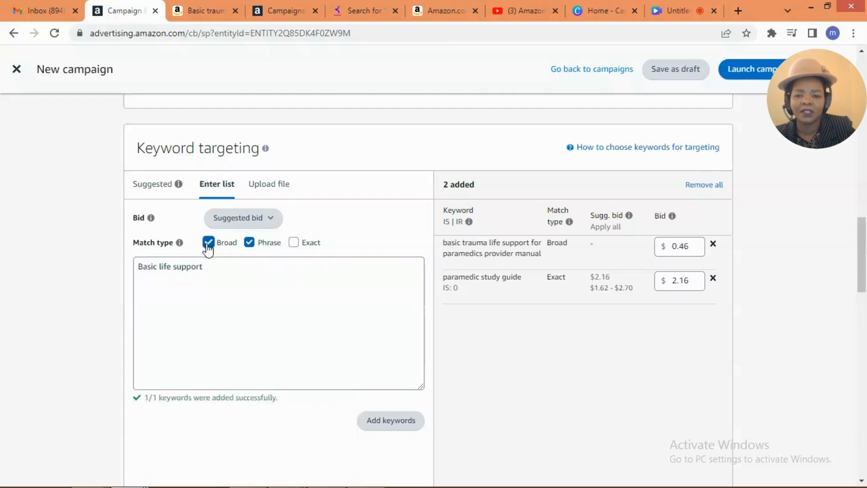
{"action": "left_click", "coordinate": [208, 243]}
{"action": "left_click", "coordinate": [391, 420]}
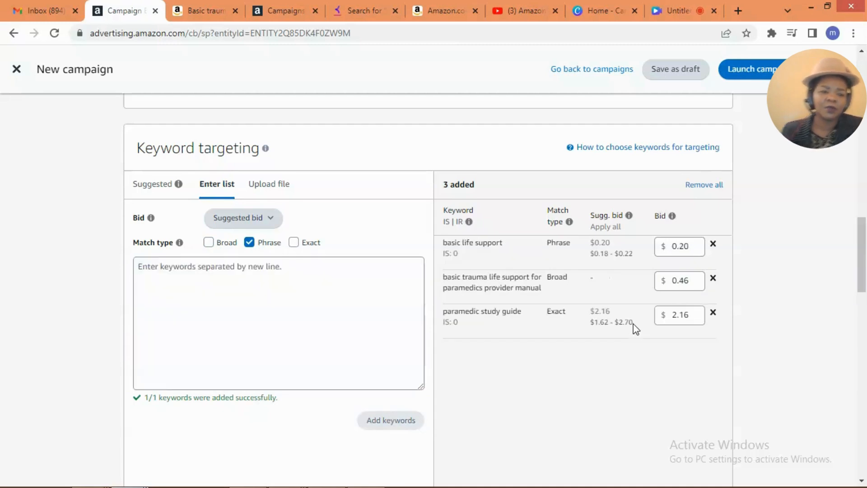
Step: Set the bid for the "paramedic study guide" exact-match keyword to $1.16 and save it
{"action": "left_click", "coordinate": [675, 316]}
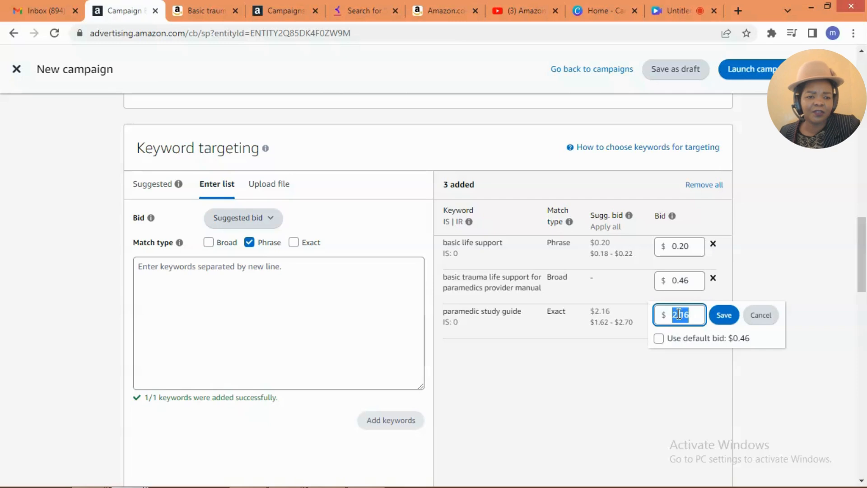
{"action": "left_click", "coordinate": [678, 314]}
{"action": "type", "text": "0"}
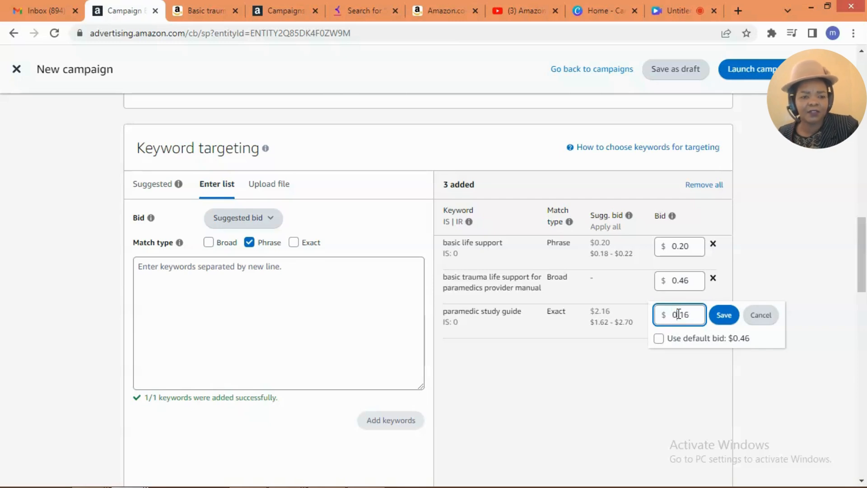
{"action": "key", "text": "BackSpace"}
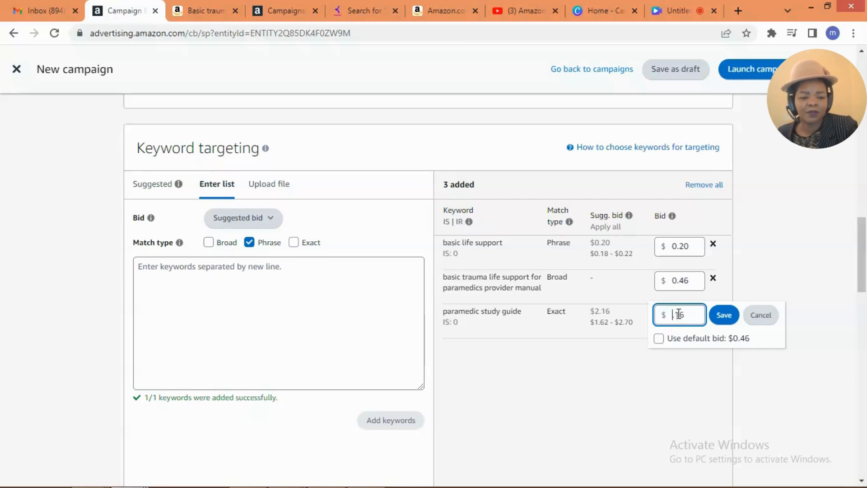
{"action": "type", "text": "1"}
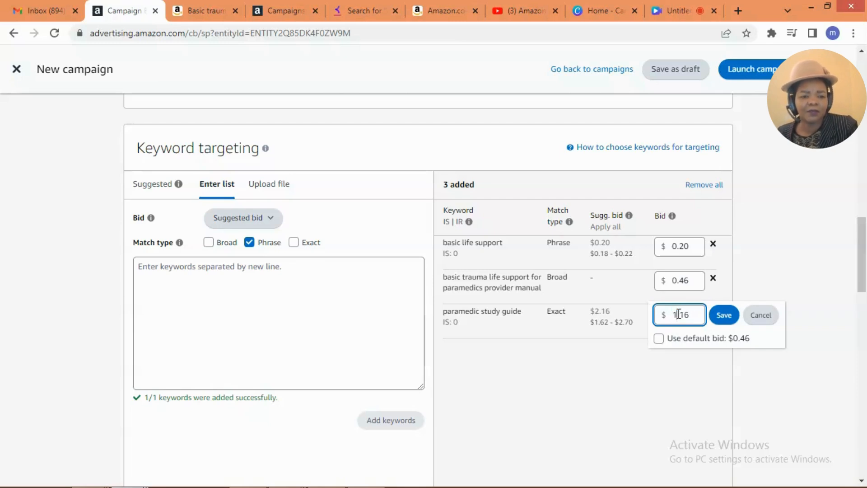
{"action": "left_click", "coordinate": [729, 322]}
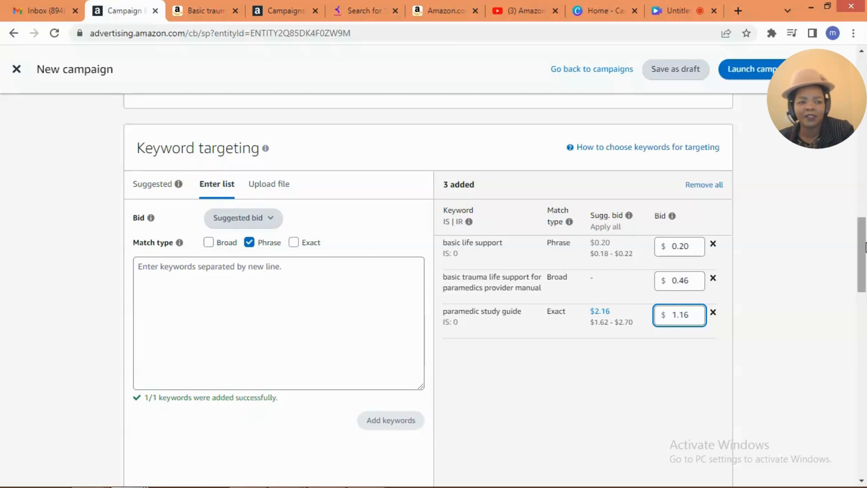
Step: Review the campaign bidding strategy options and the bid adjustments by placement
{"action": "mouse_move", "coordinate": [865, 248]}
{"action": "left_mouse_down"}
{"action": "mouse_move", "coordinate": [865, 259]}
{"action": "mouse_move", "coordinate": [865, 249]}
{"action": "left_mouse_up"}
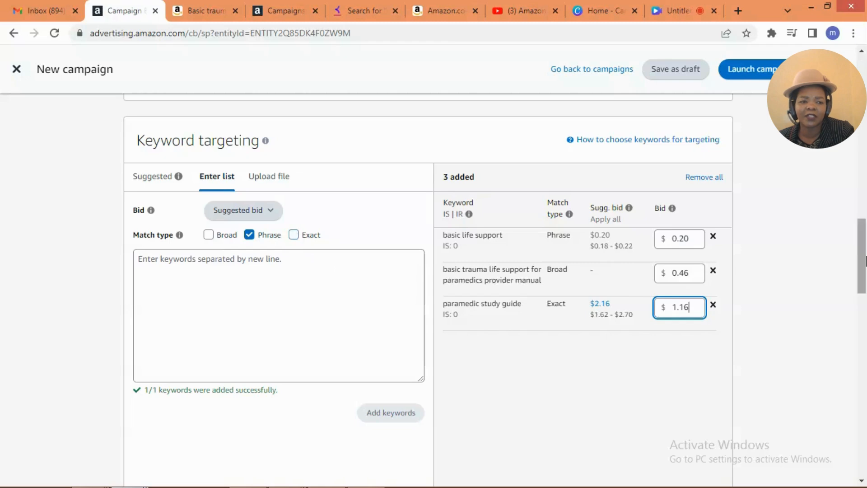
{"action": "left_click_drag", "start_coordinate": [861, 257], "coordinate": [866, 364]}
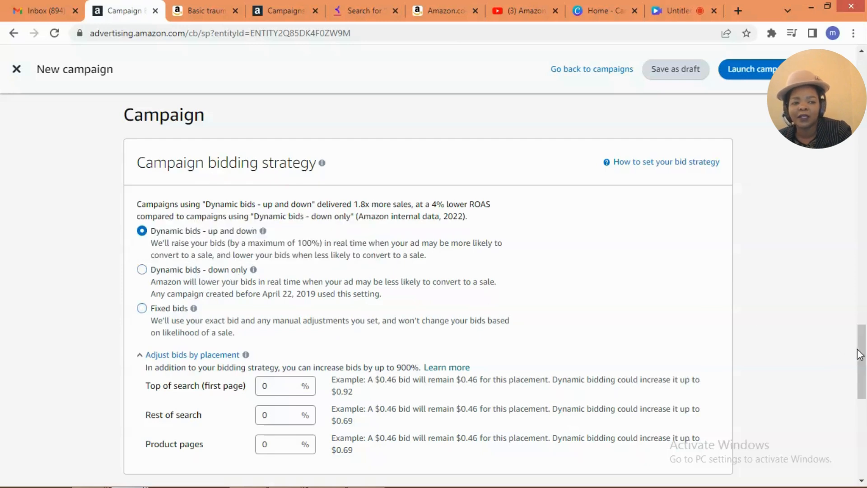
{"action": "scroll", "coordinate": [859, 353], "scroll_direction": "down", "scroll_amount": 3}
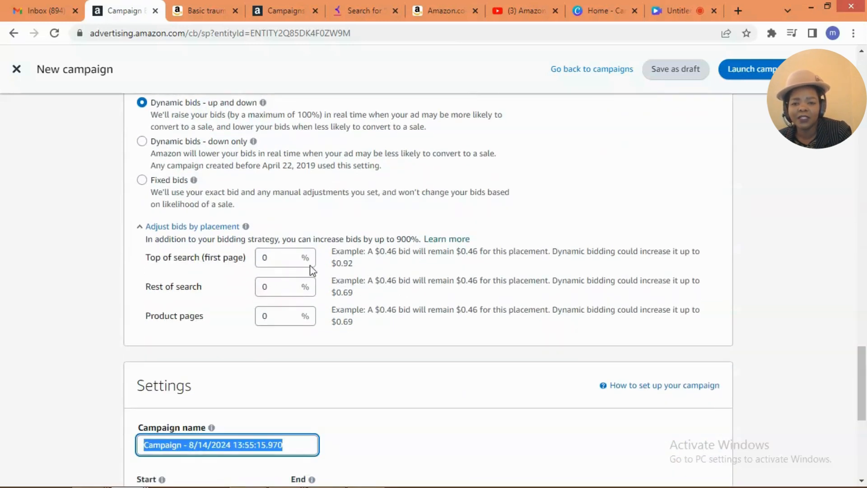
{"action": "left_click", "coordinate": [275, 258]}
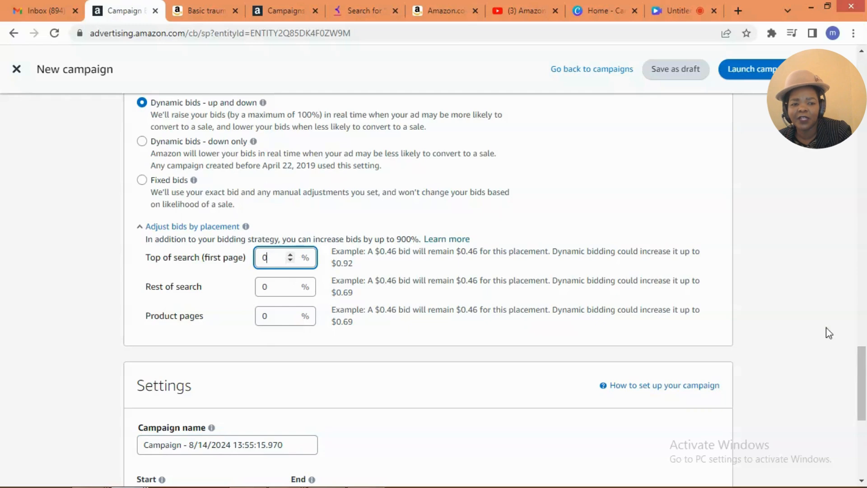
Step: Copy the ASIN portion, ASIN:B0DBFW38CB, from the ad group name
{"action": "left_click_drag", "start_coordinate": [865, 413], "coordinate": [865, 122]}
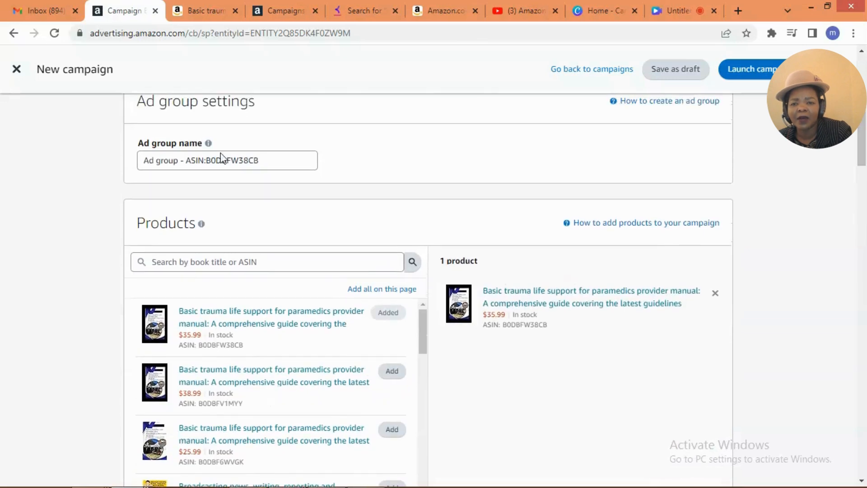
{"action": "left_click_drag", "start_coordinate": [188, 159], "coordinate": [312, 165]}
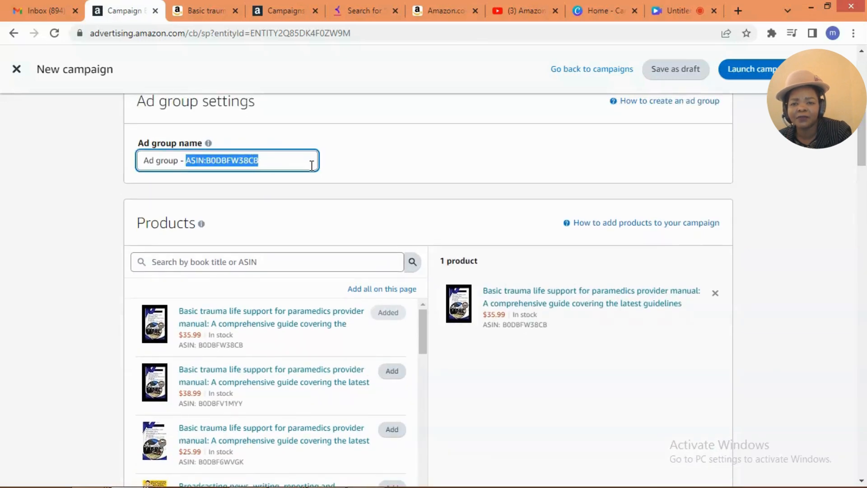
{"action": "right_click", "coordinate": [226, 161]}
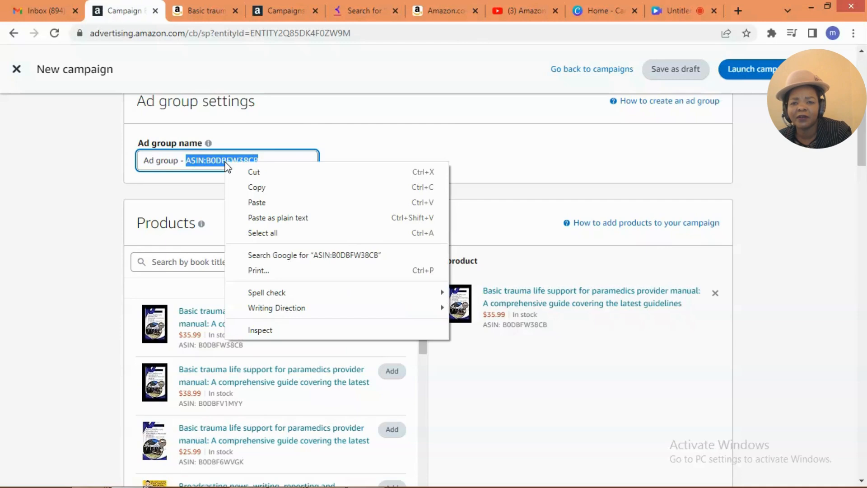
{"action": "left_click", "coordinate": [252, 186]}
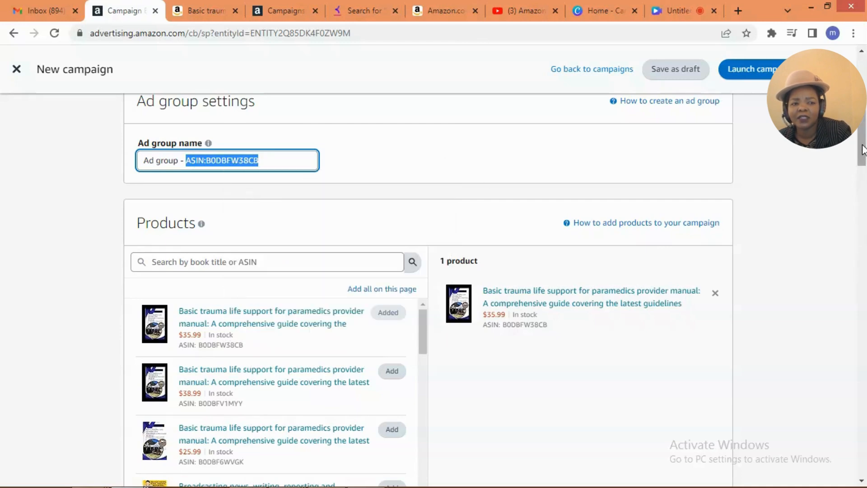
Step: Rename the campaign "Campaign - ASIN:B0DBFW38CB-manual", replacing the date and time with the copied ASIN and a manual suffix
{"action": "left_click_drag", "start_coordinate": [863, 149], "coordinate": [866, 431]}
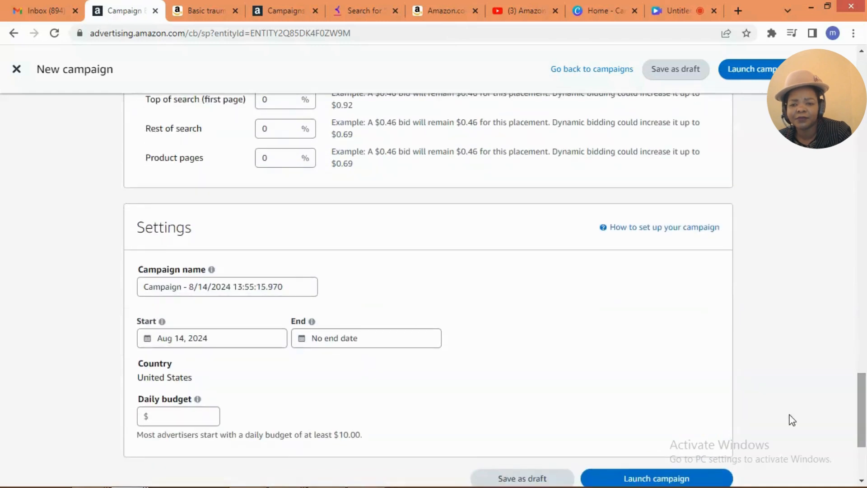
{"action": "left_click", "coordinate": [289, 283]}
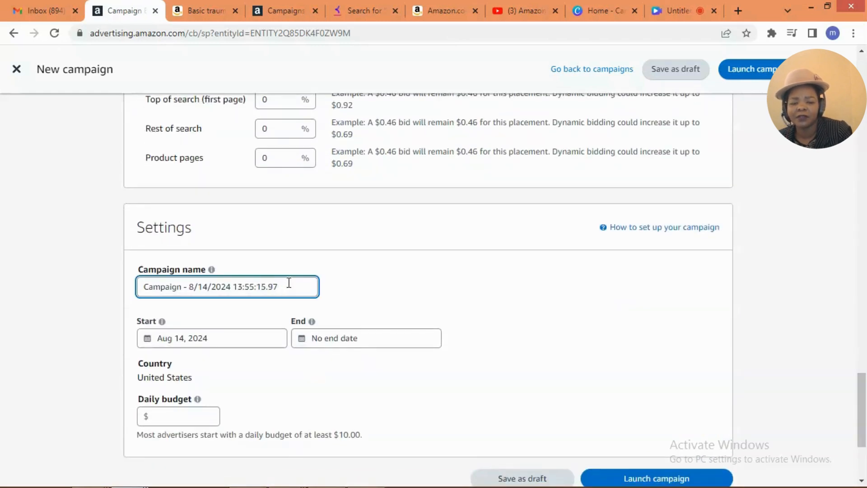
{"action": "key", "text": "BackSpace"}
{"action": "key", "text": "BackSpace"}
{"action": "key", "text": "BackSpace"}
{"action": "key", "text": "BackSpace"}
{"action": "key", "text": "BackSpace"}
{"action": "key", "text": "BackSpace"}
{"action": "key", "text": "BackSpace"}
{"action": "key", "text": "BackSpace"}
{"action": "key", "text": "BackSpace"}
{"action": "key", "text": "BackSpace"}
{"action": "key", "text": "BackSpace"}
{"action": "key", "text": "BackSpace"}
{"action": "key", "text": "BackSpace"}
{"action": "key", "text": "BackSpace"}
{"action": "key", "text": "BackSpace"}
{"action": "key", "text": "BackSpace"}
{"action": "key", "text": "BackSpace"}
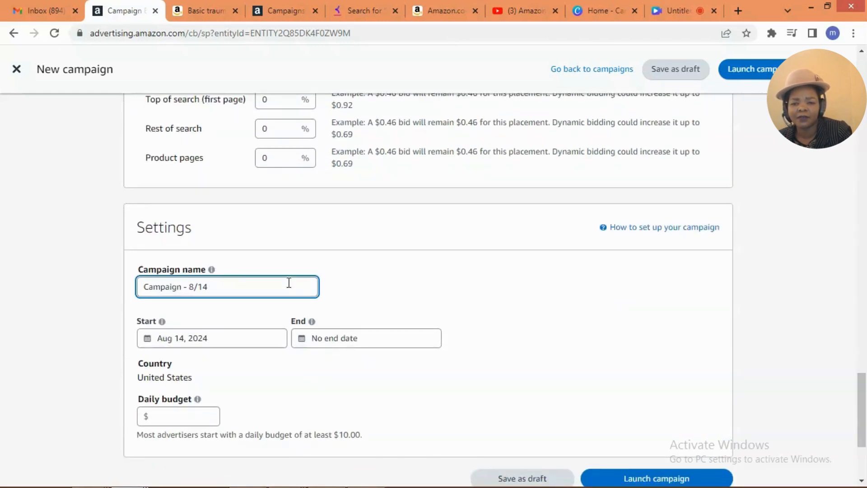
{"action": "right_click", "coordinate": [207, 287]}
{"action": "left_click", "coordinate": [227, 360]}
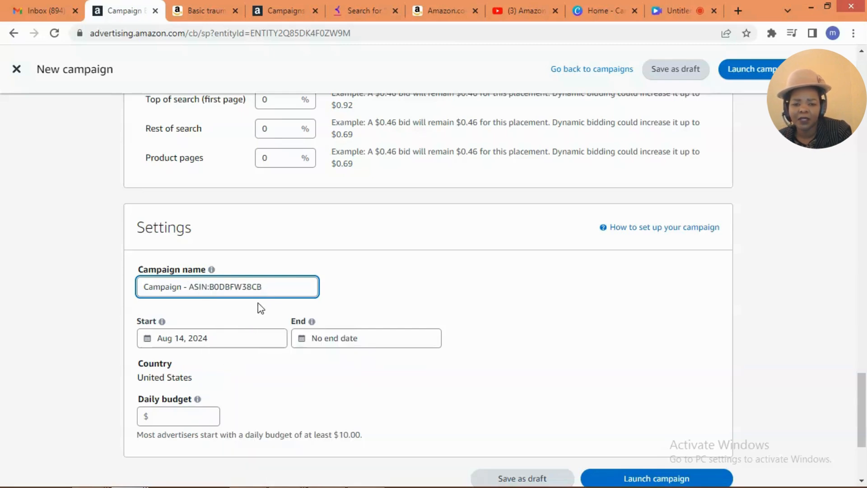
{"action": "type", "text": "-m"}
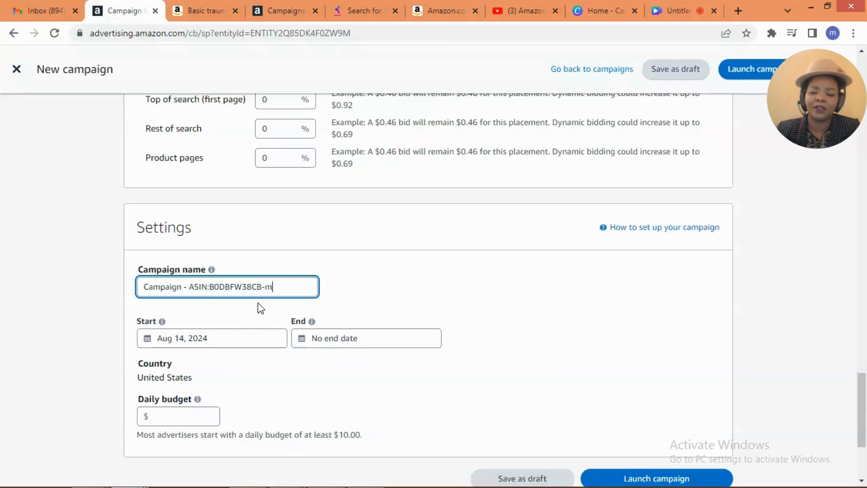
{"action": "type", "text": "anual"}
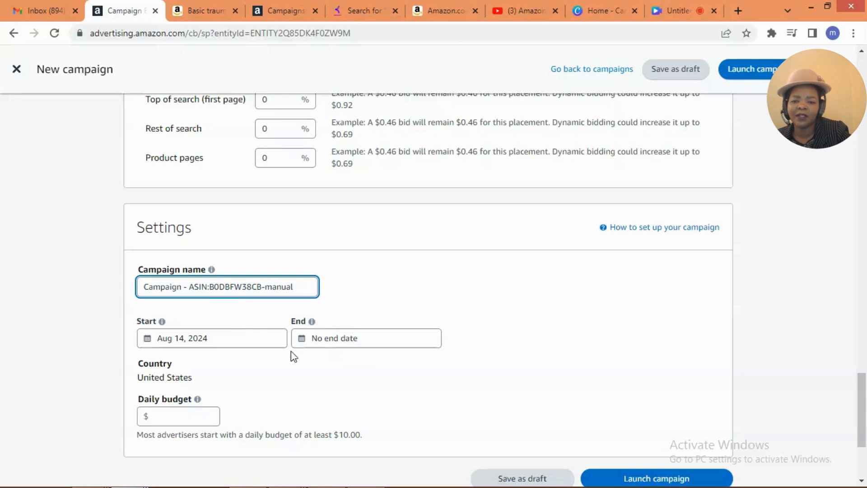
Step: Set the campaign's daily budget to $10
{"action": "left_click", "coordinate": [170, 415]}
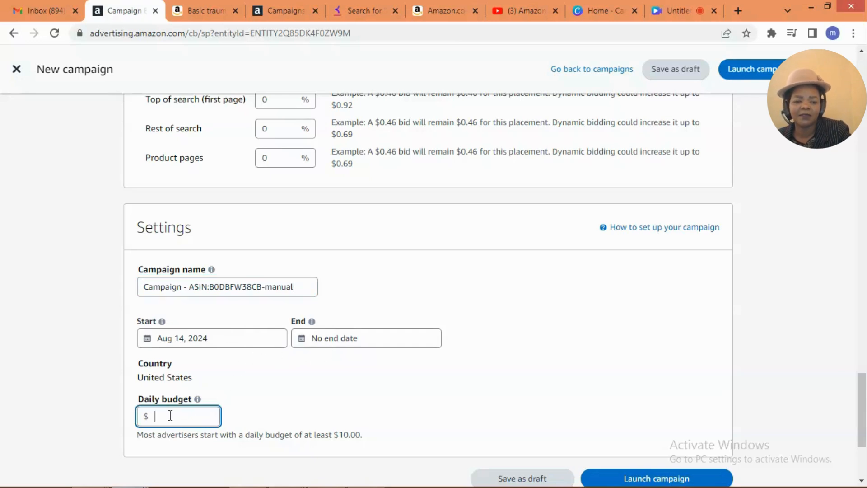
{"action": "type", "text": "10"}
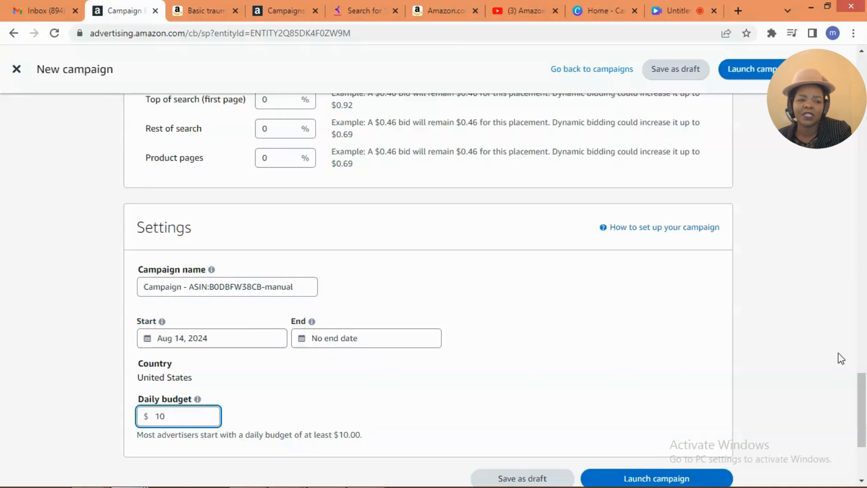
{"action": "scroll", "coordinate": [863, 388], "scroll_direction": "down", "scroll_amount": 1}
{"action": "scroll", "coordinate": [864, 392], "scroll_direction": "down", "scroll_amount": 1}
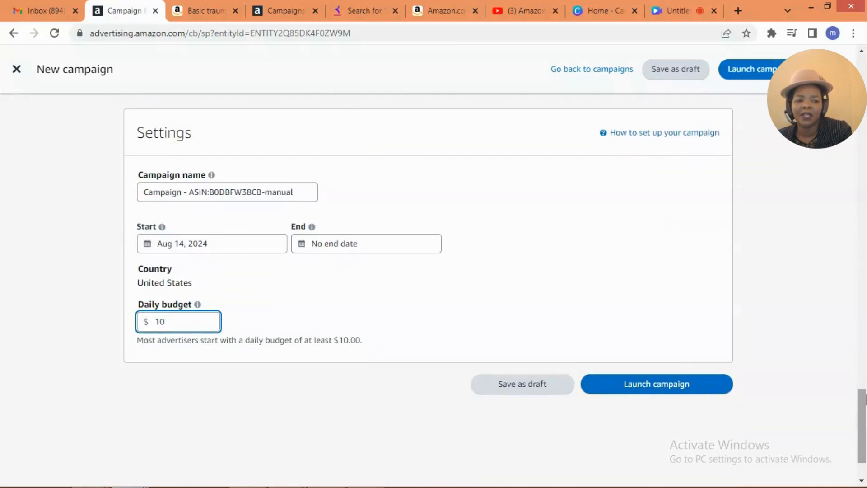
Step: Leave the new campaign page without saving and go back to the campaigns list
{"action": "left_click_drag", "start_coordinate": [860, 394], "coordinate": [865, 183]}
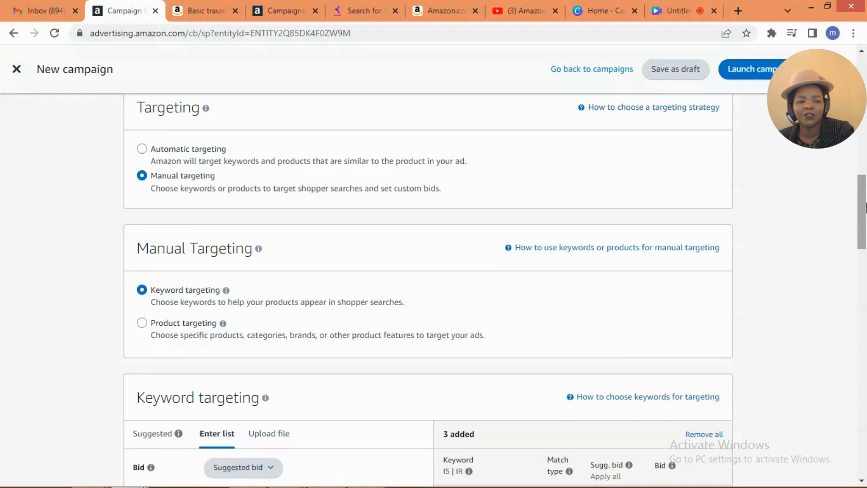
{"action": "left_click_drag", "start_coordinate": [865, 183], "coordinate": [865, 84]}
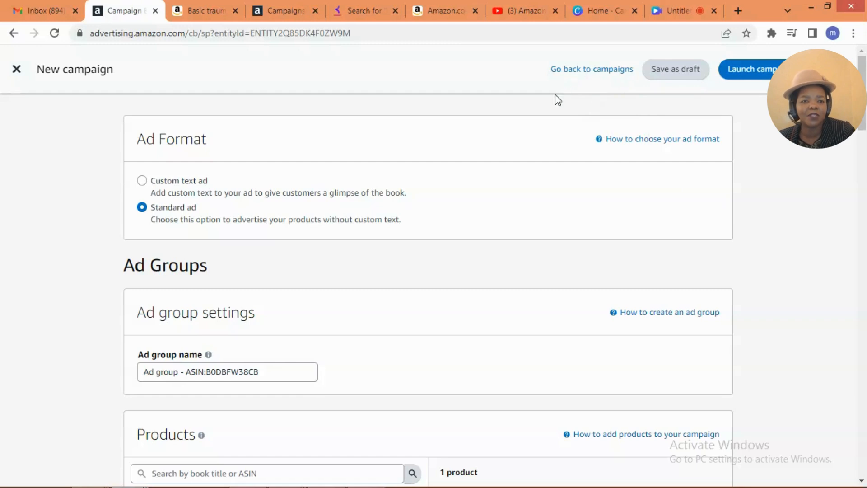
{"action": "left_click", "coordinate": [571, 73]}
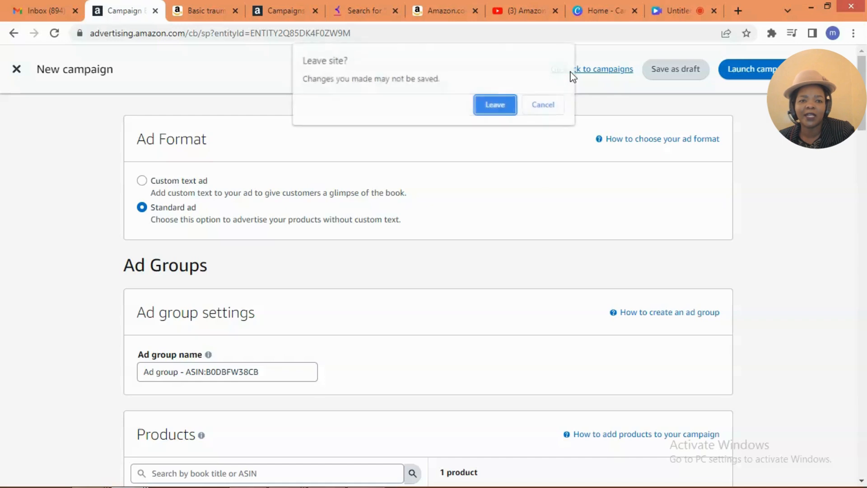
{"action": "left_click", "coordinate": [494, 103]}
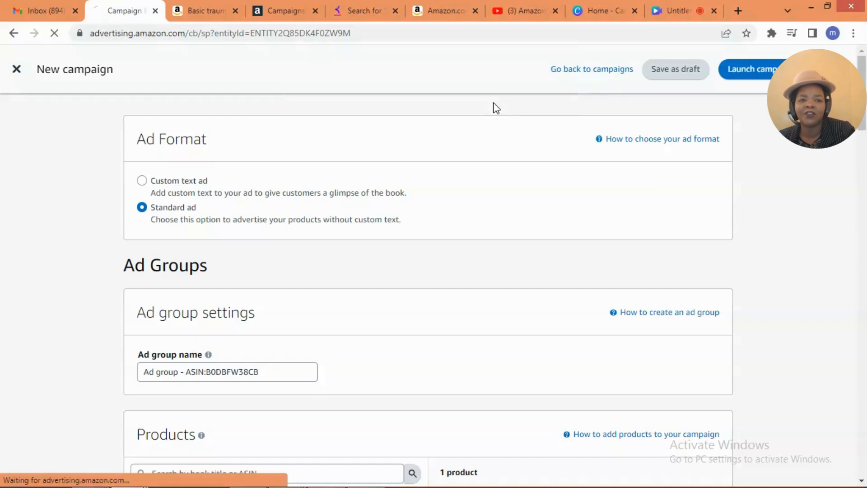
{"action": "left_click", "coordinate": [672, 11]}
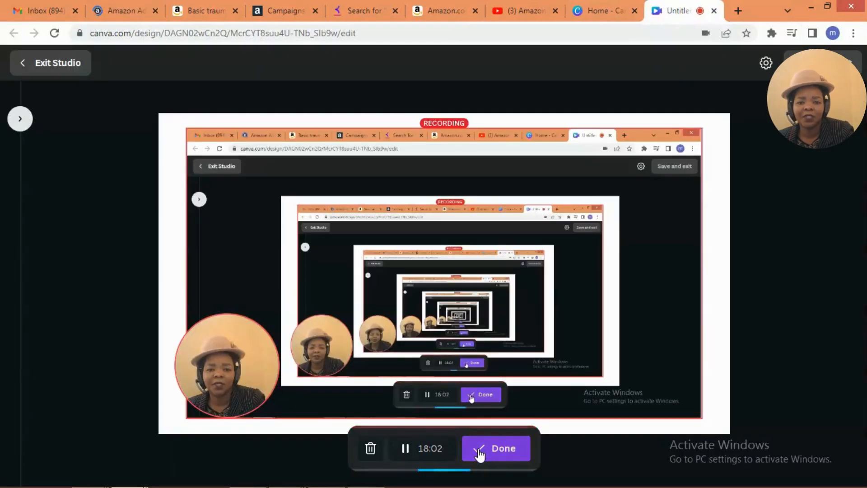